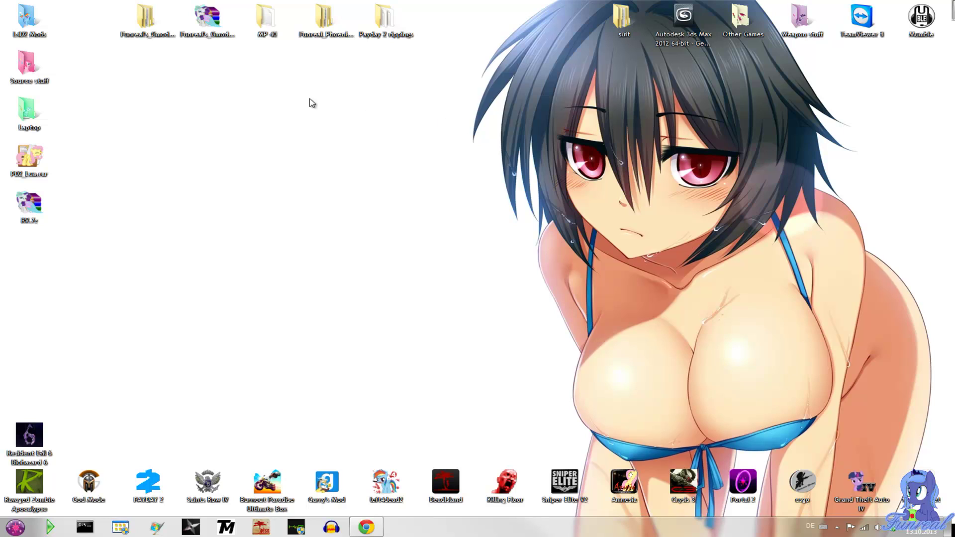
# - Select payday2_win32_release.exe from the PAYDAY 2 folder as Ninja Ripper's Exe target
pyautogui.click(201, 531)
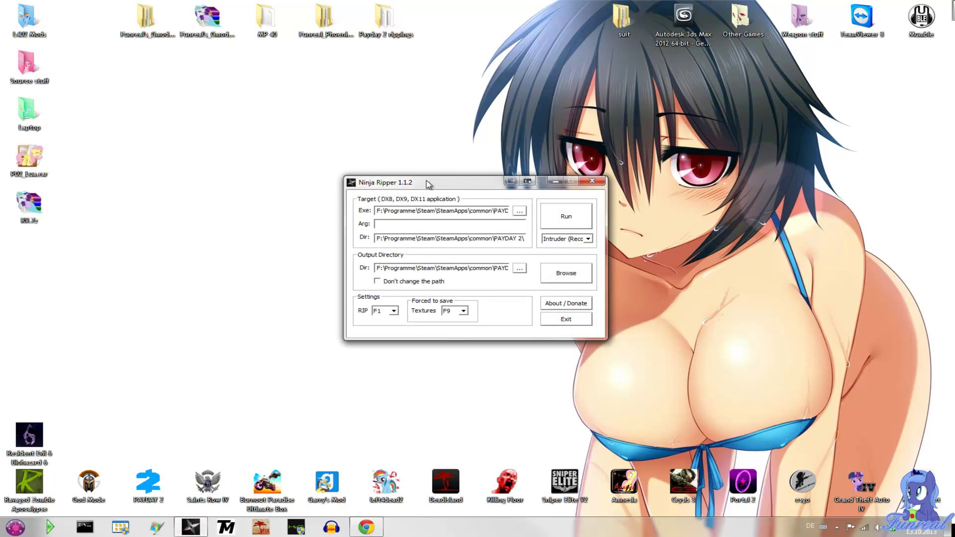
pyautogui.moveTo(455, 186); pyautogui.dragTo(329, 186)
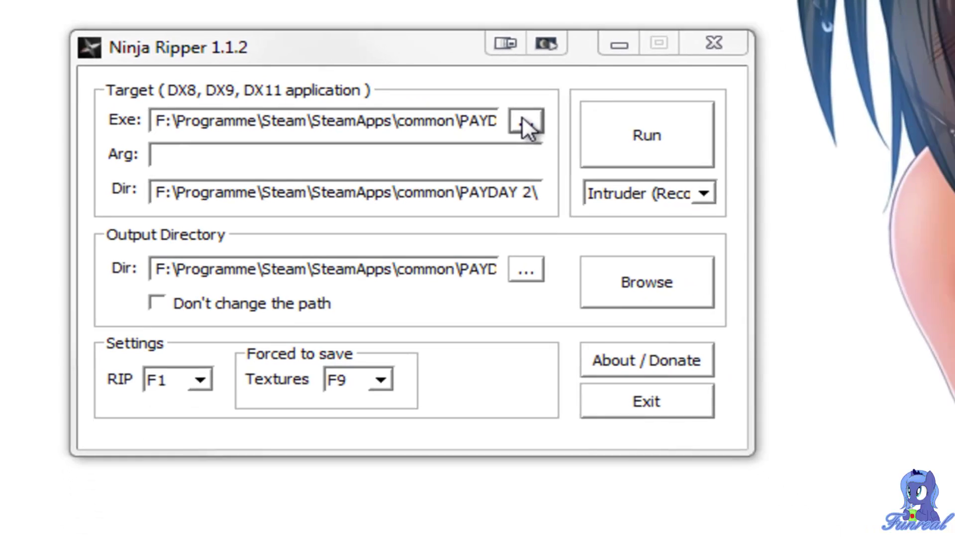
pyautogui.click(586, 134)
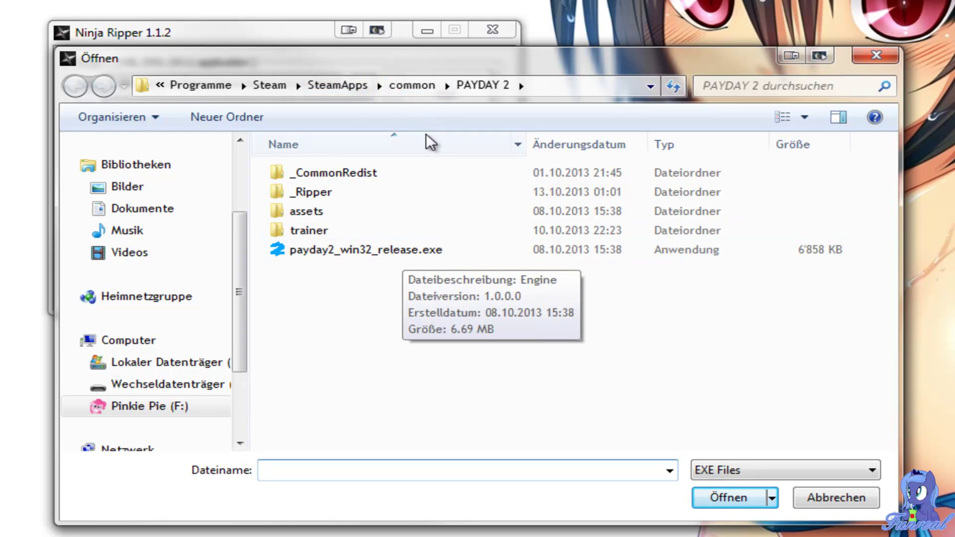
pyautogui.moveTo(489, 59); pyautogui.dragTo(624, 47)
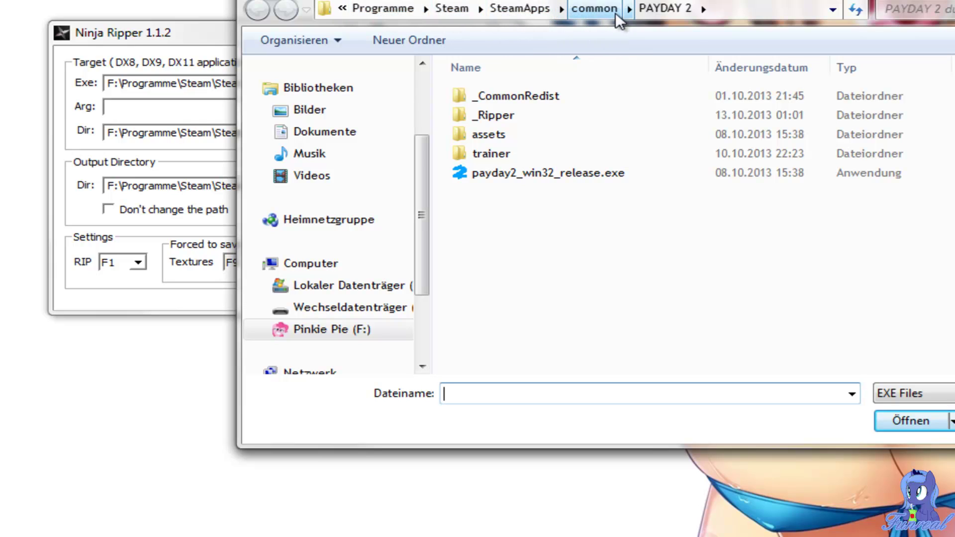
pyautogui.click(537, 175)
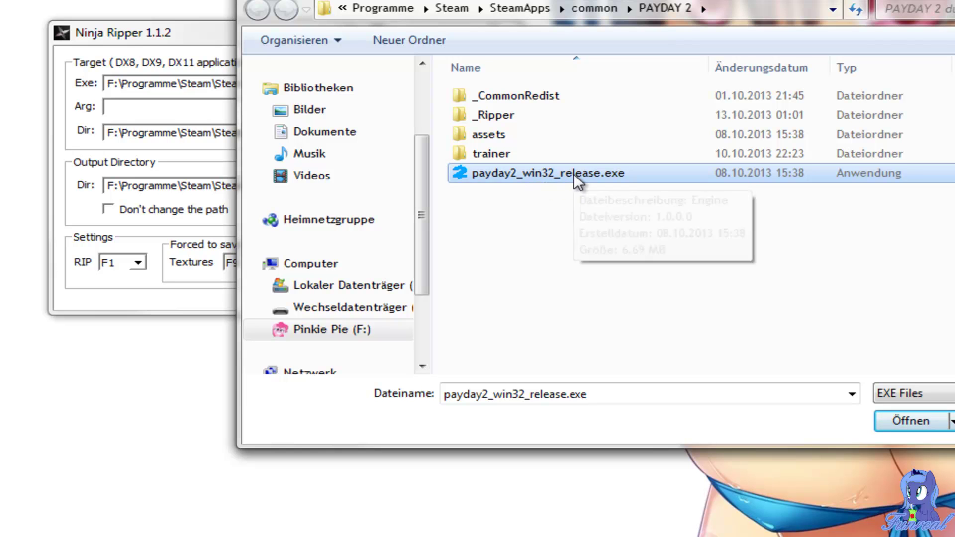
pyautogui.click(912, 424)
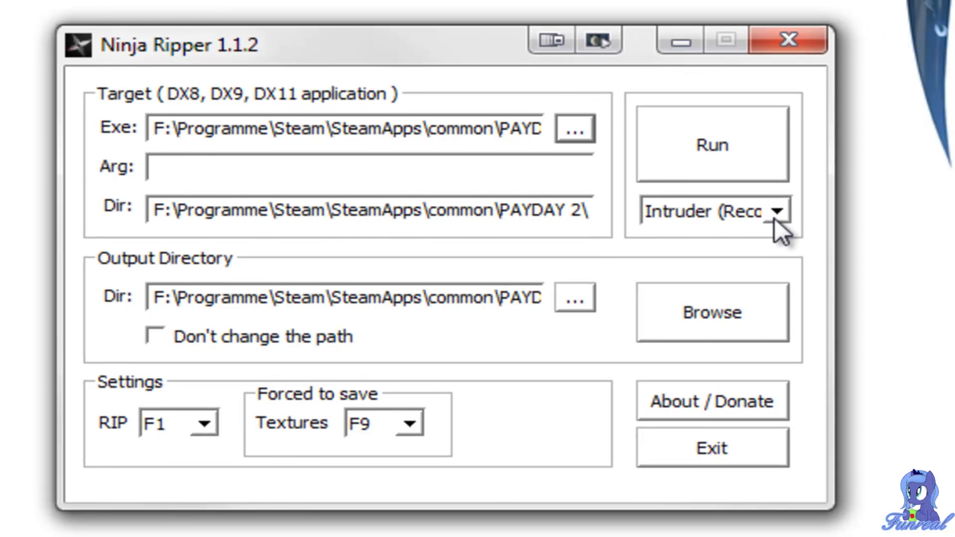
# - Set the injection mode to D3D9 Wrapper and launch PAYDAY 2 with Run
pyautogui.click(776, 214)
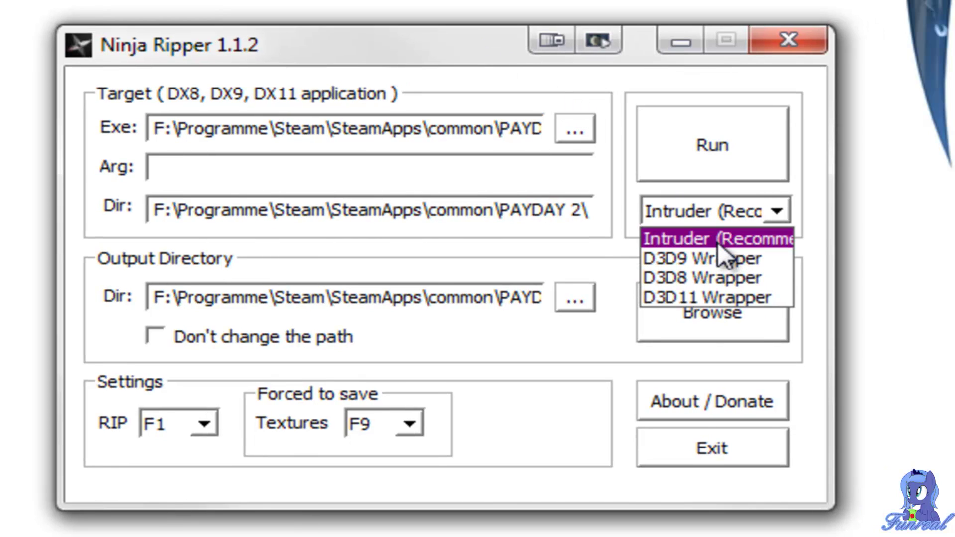
pyautogui.click(748, 257)
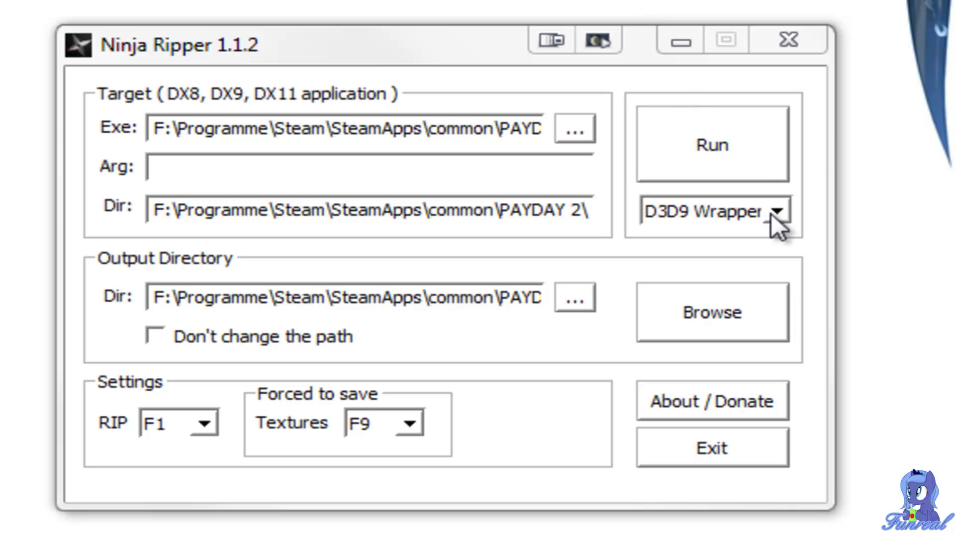
pyautogui.click(775, 213)
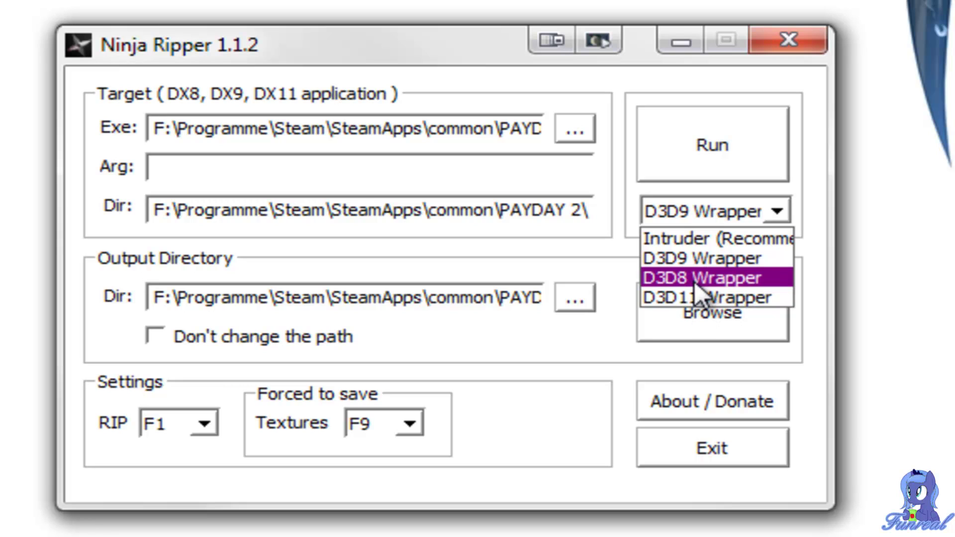
pyautogui.click(713, 252)
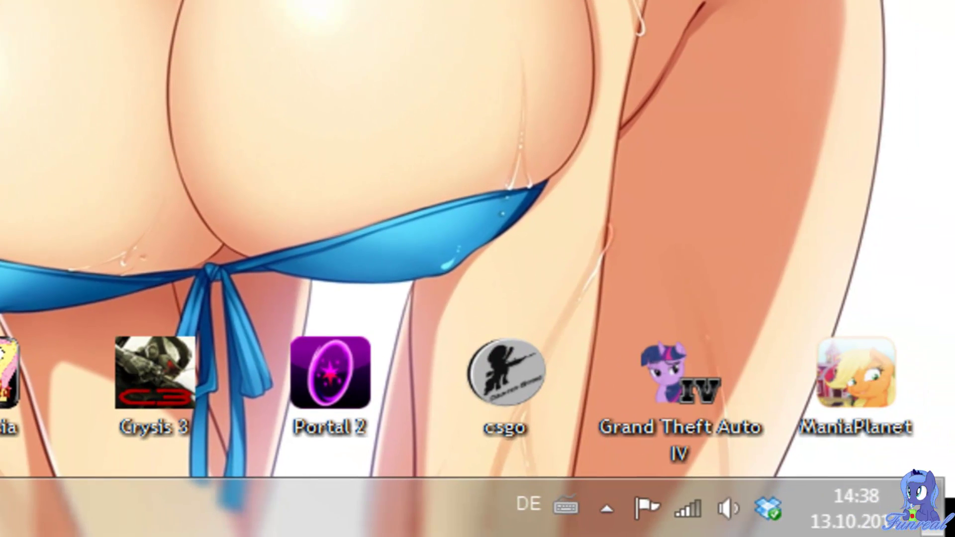
pyautogui.click(608, 509)
pyautogui.click(533, 21)
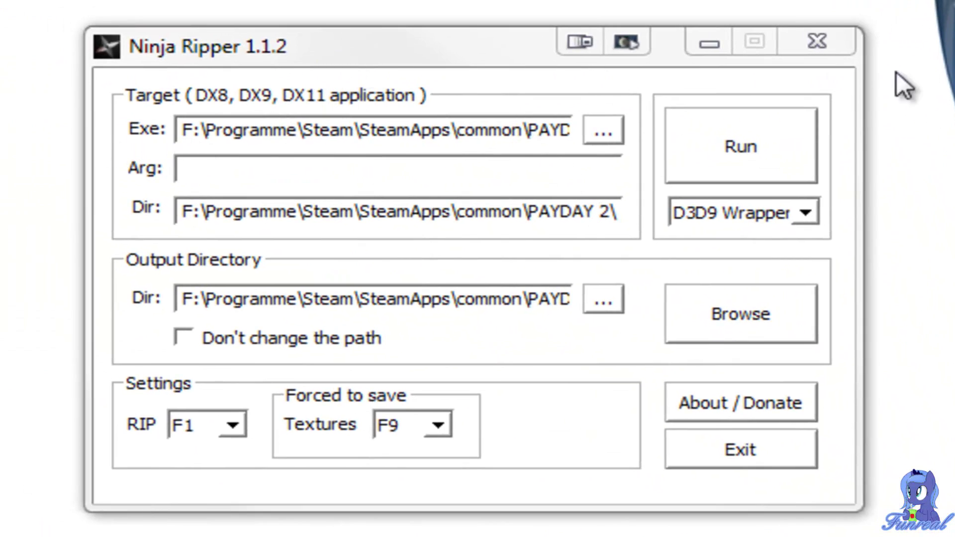
pyautogui.click(818, 213)
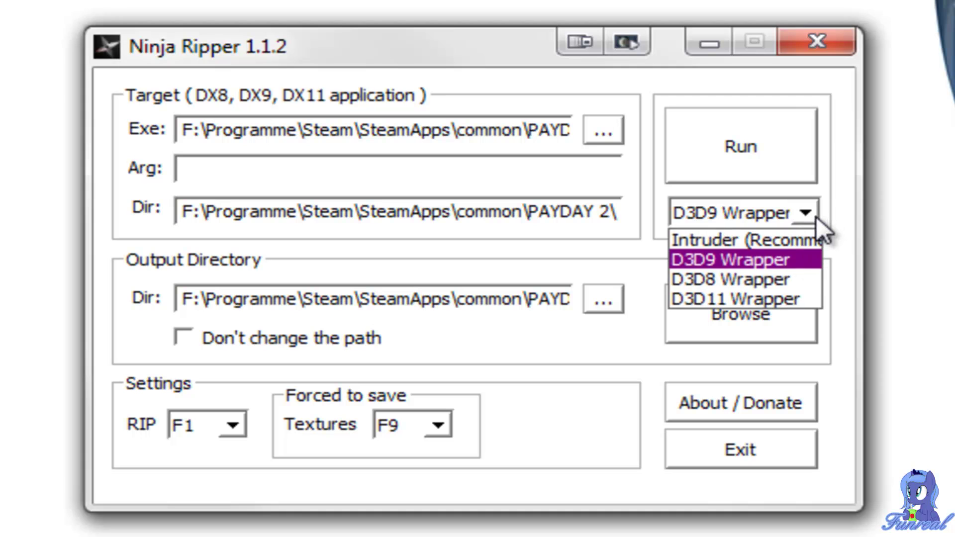
pyautogui.click(783, 261)
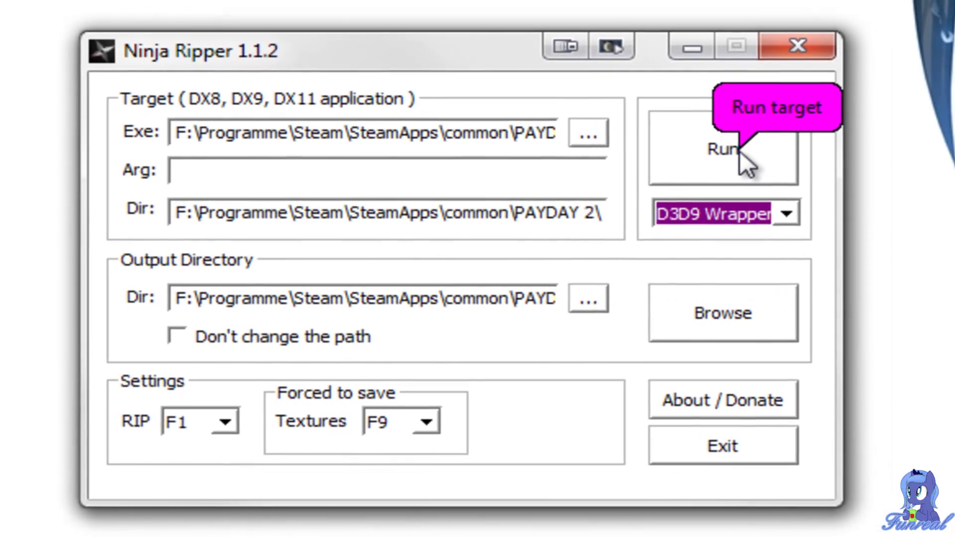
pyautogui.click(739, 150)
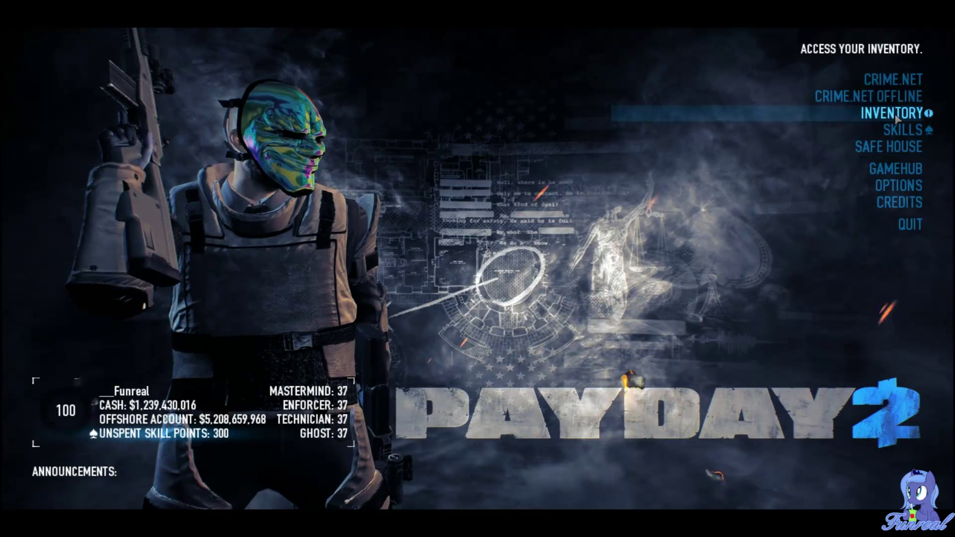
# - Open INVENTORY from the main menu and switch to the MASK tab
pyautogui.click(897, 118)
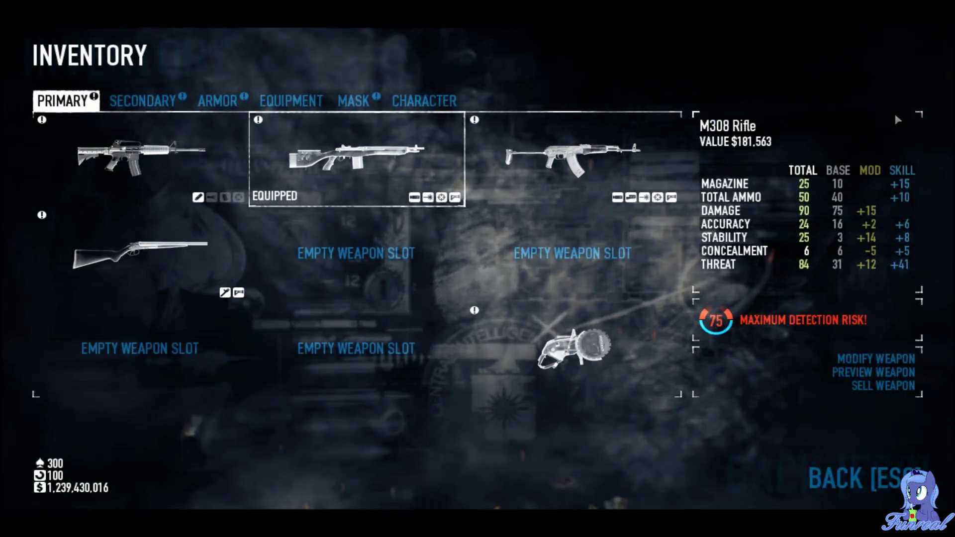
pyautogui.click(354, 101)
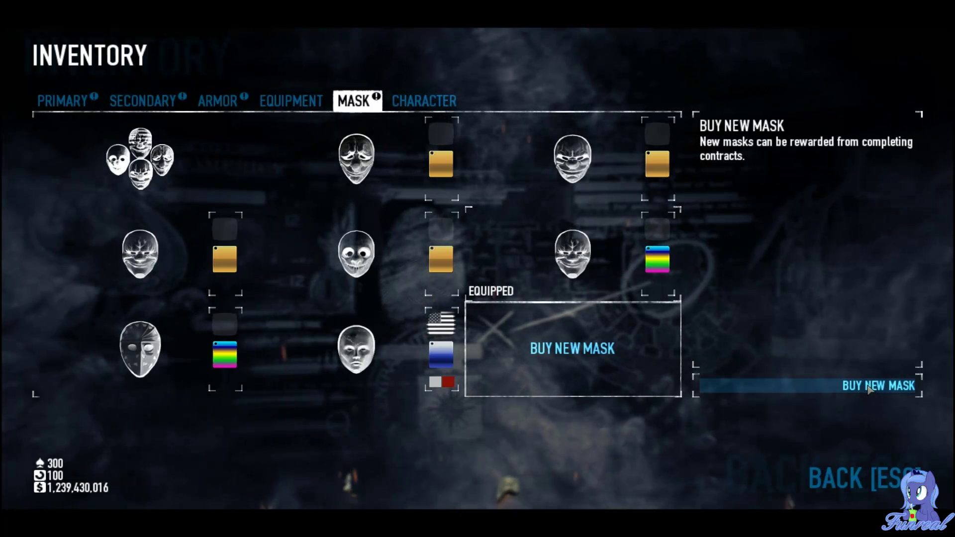
# - Preview The Shrunken Head on stash page 3 and Kawaii on page 2, then exit
pyautogui.click(845, 384)
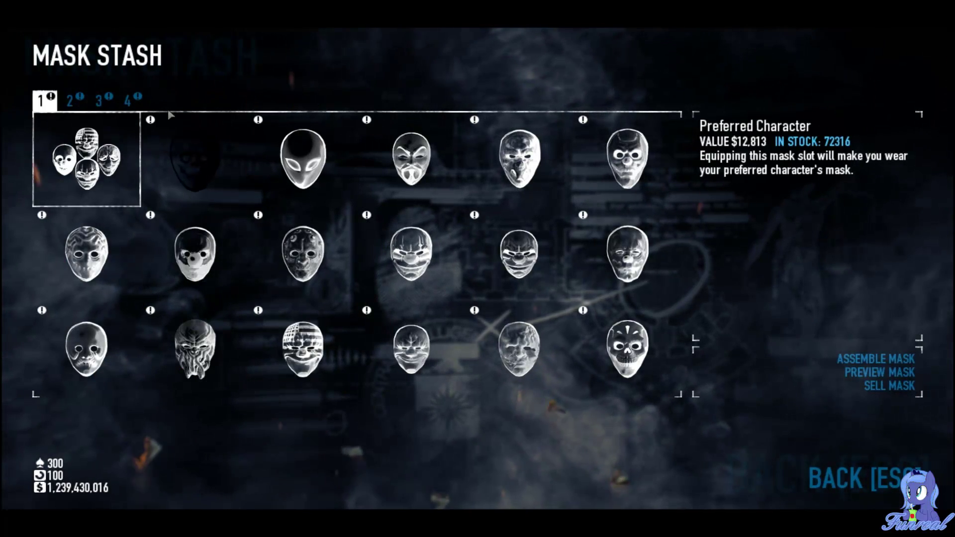
pyautogui.scroll(-2, 309, 206)
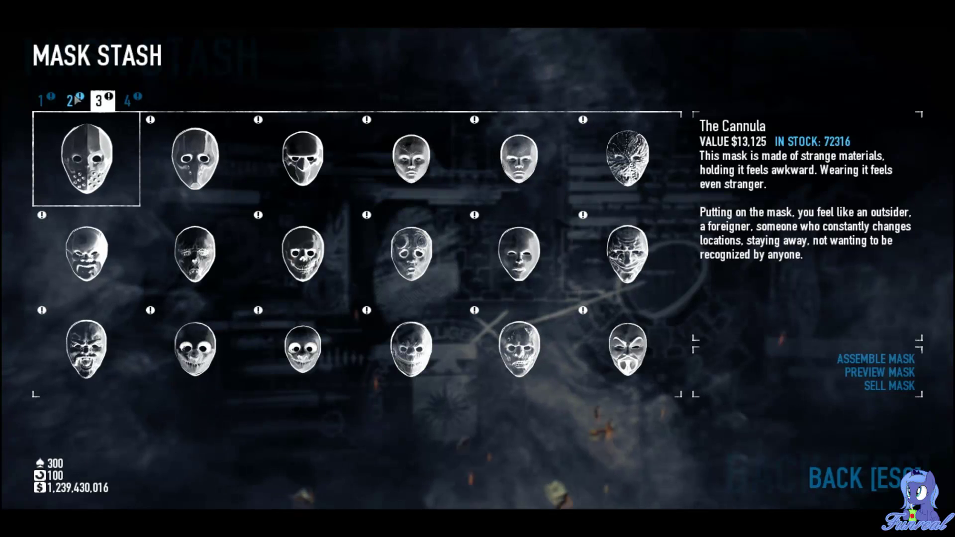
pyautogui.click(195, 253)
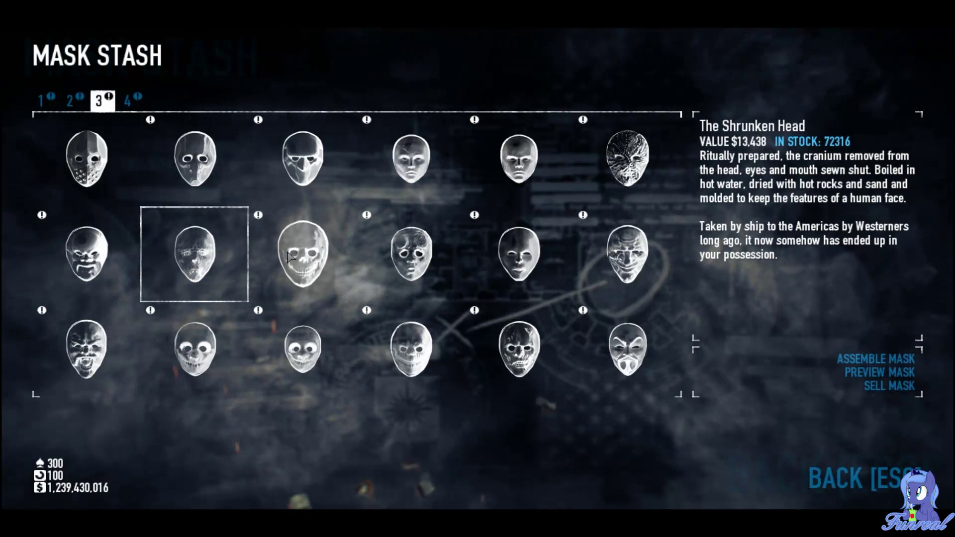
pyautogui.click(79, 100)
pyautogui.click(195, 348)
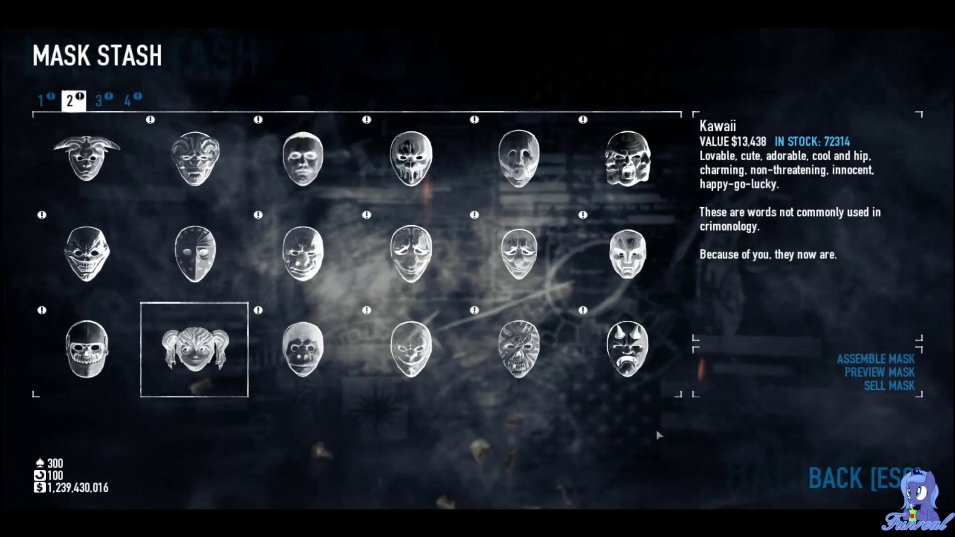
pyautogui.click(828, 471)
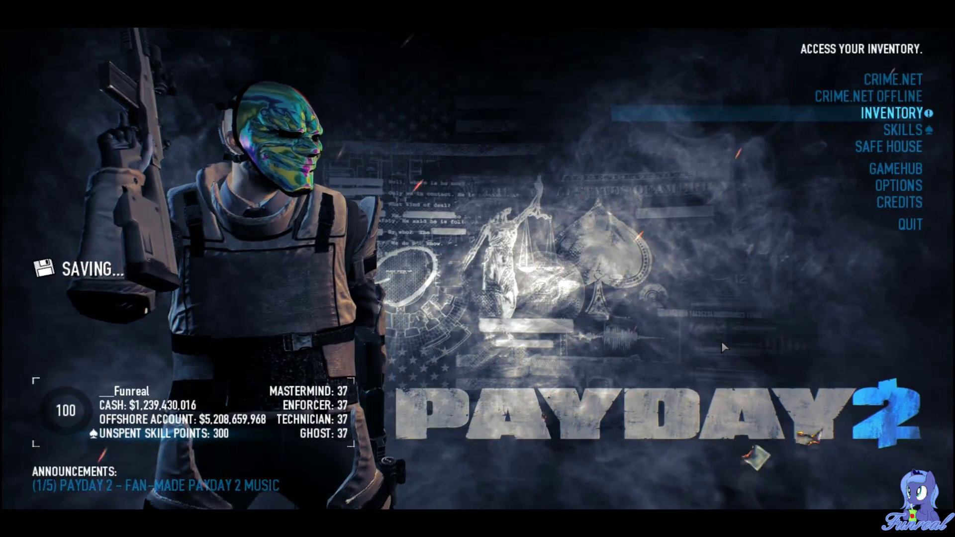
# - Navigate from the Garry's Mod file location to steamapps\common\PAYDAY 2
pyautogui.rightClick(336, 476)
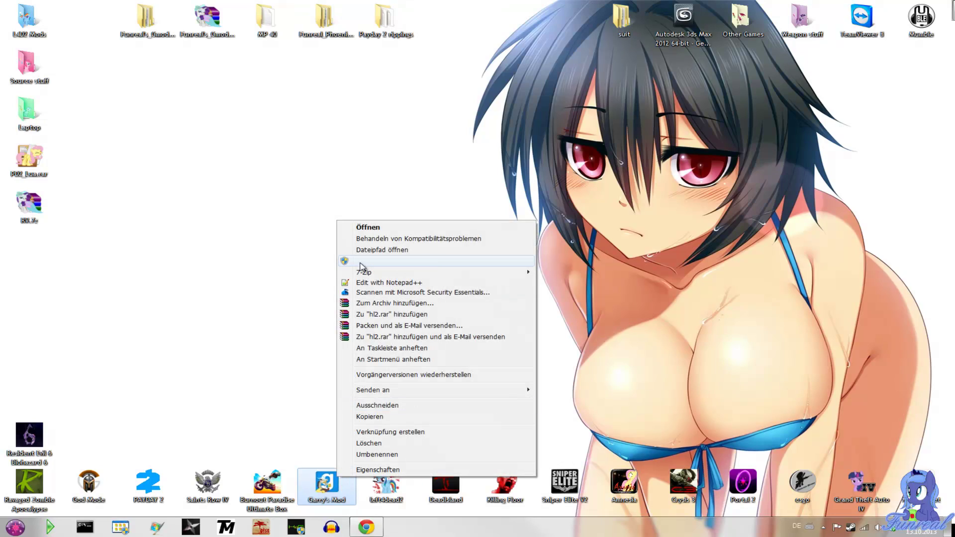
pyautogui.click(364, 251)
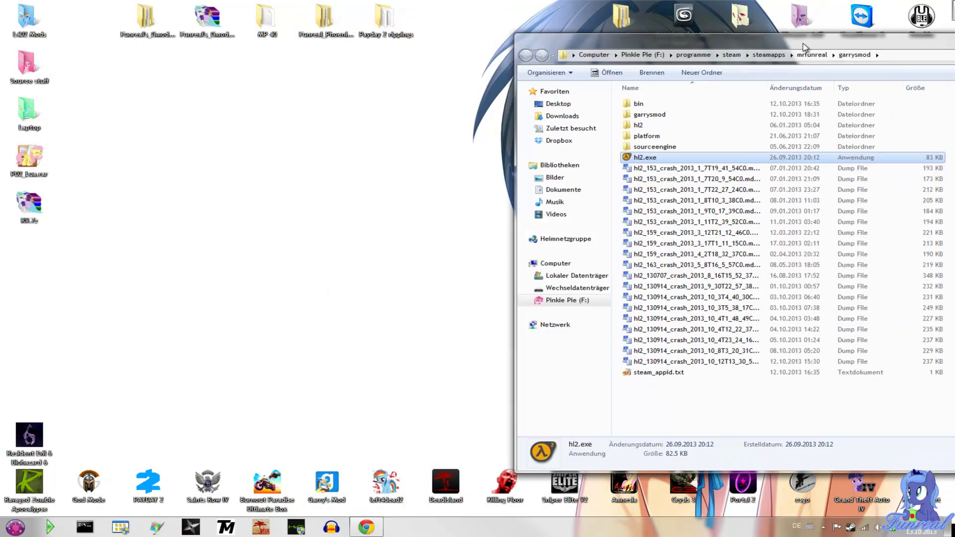
pyautogui.moveTo(796, 52); pyautogui.dragTo(576, 52)
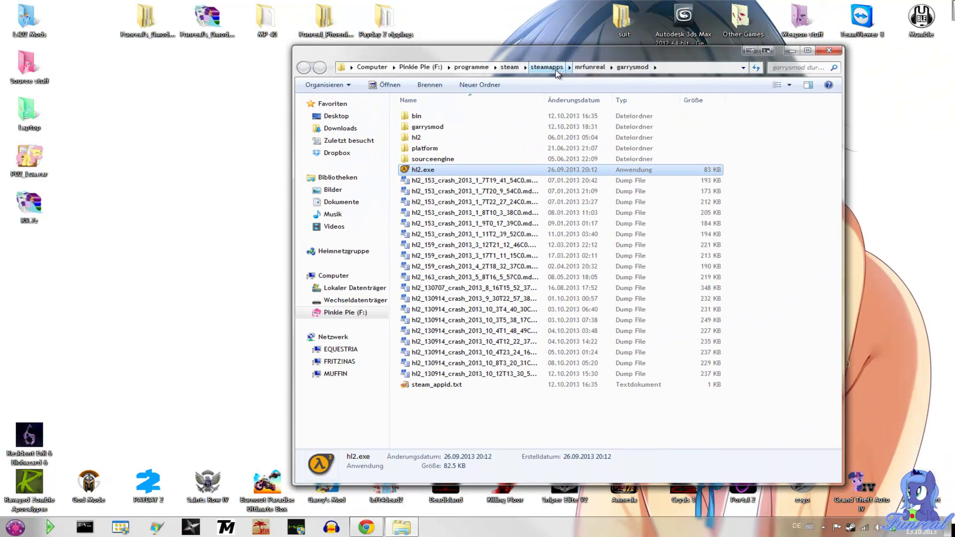
pyautogui.click(547, 68)
pyautogui.doubleClick(454, 115)
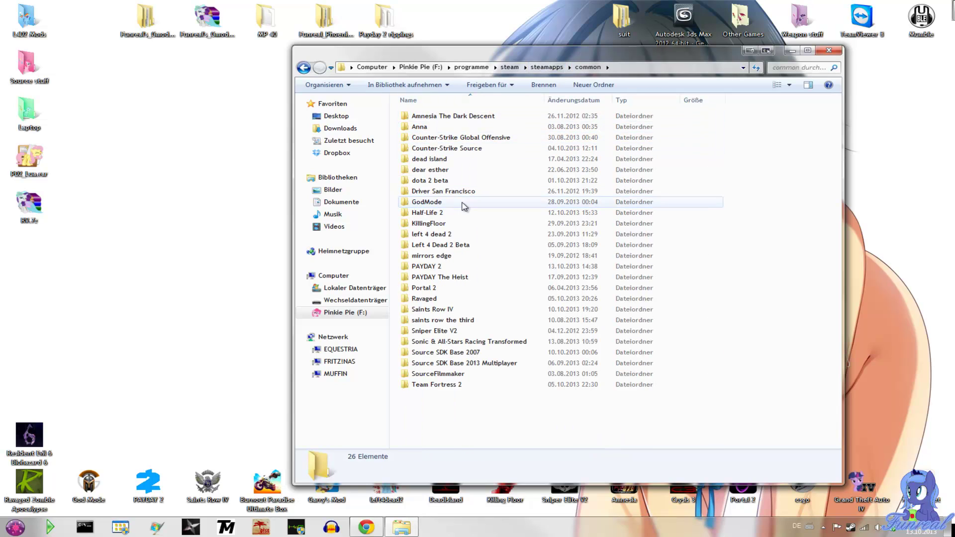
pyautogui.doubleClick(426, 266)
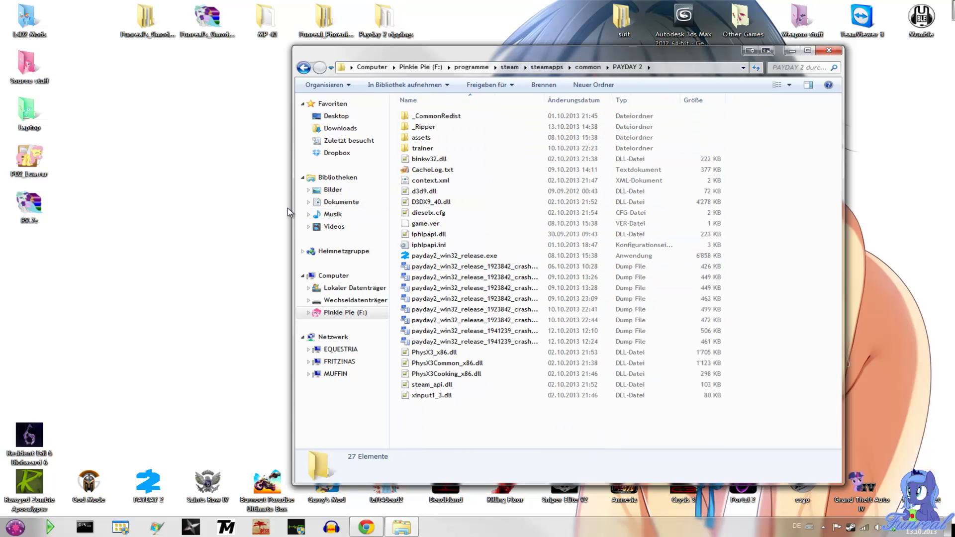
# - Open the _Ripper folder and scroll through the dated rip folders
pyautogui.moveTo(293, 209); pyautogui.dragTo(511, 209)
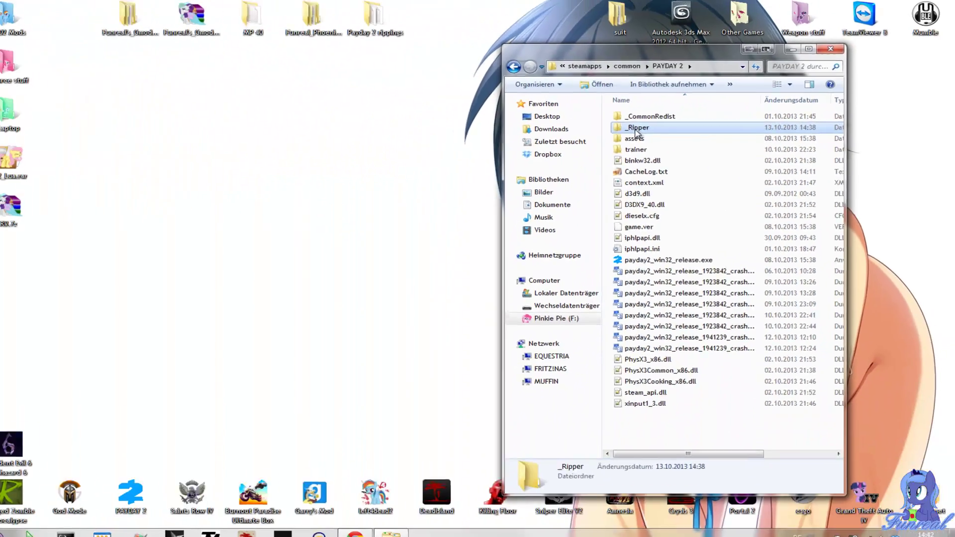
pyautogui.doubleClick(226, 212)
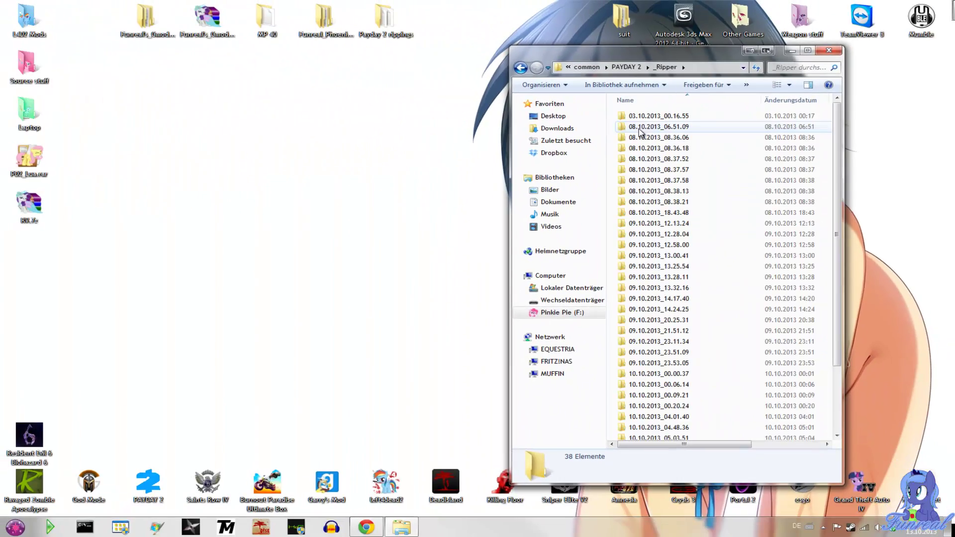
pyautogui.click(652, 119)
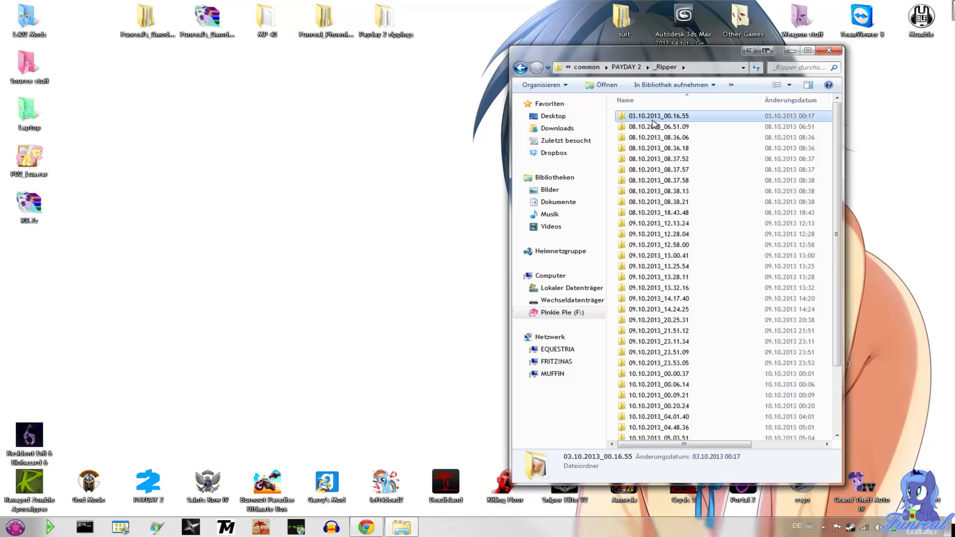
pyautogui.scroll(-3, 652, 123)
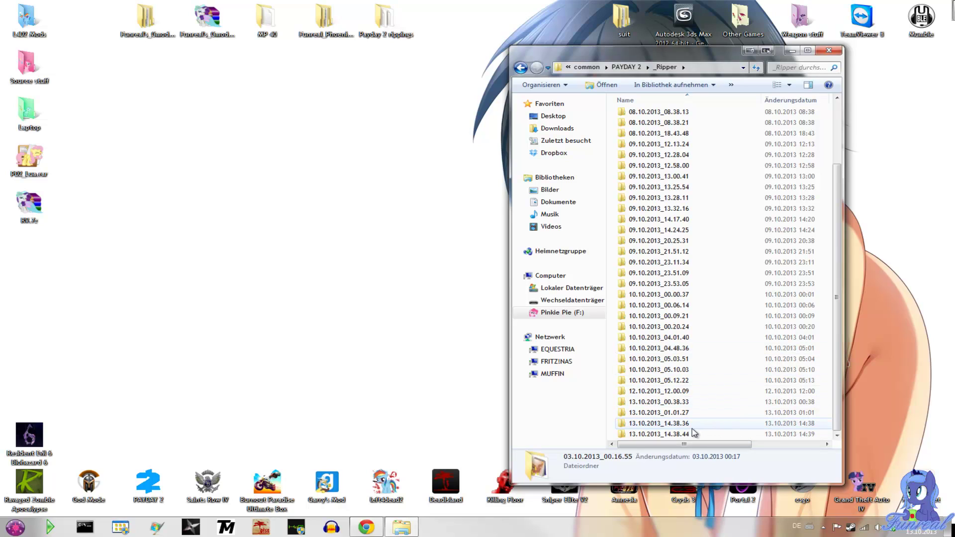
pyautogui.scroll(3, 692, 429)
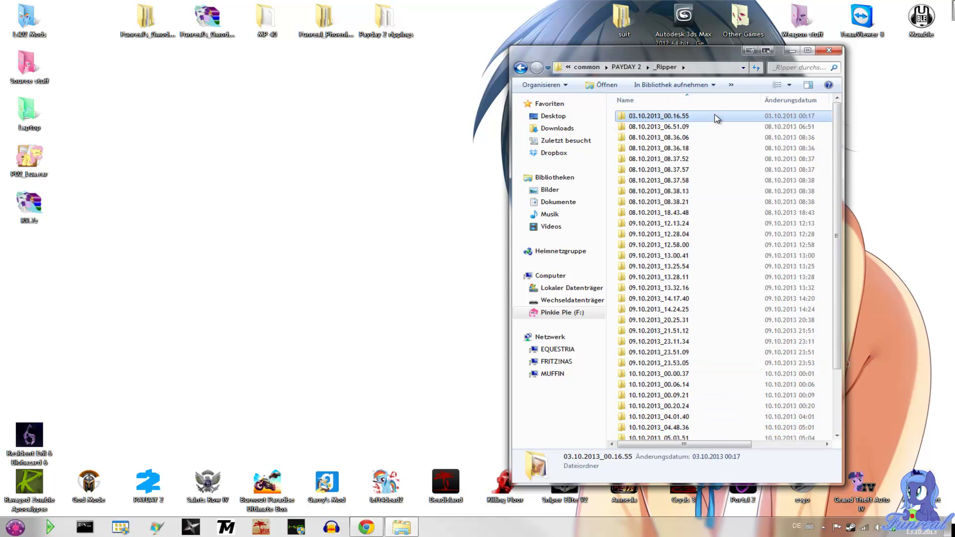
pyautogui.scroll(-3, 644, 258)
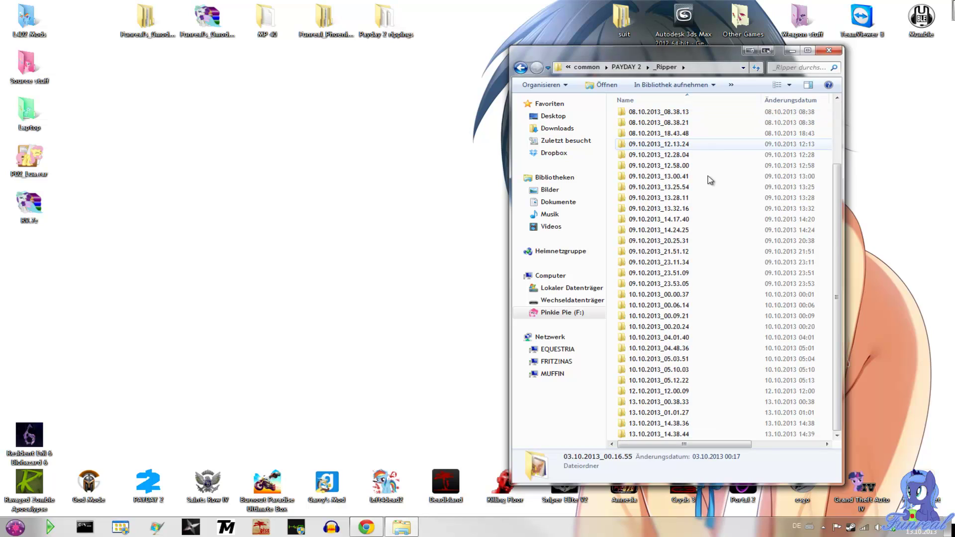
# - Open 13.10.2013_14.38.44\Frames\Frame0000 to list its 82 ripped .dds textures
pyautogui.doubleClick(684, 436)
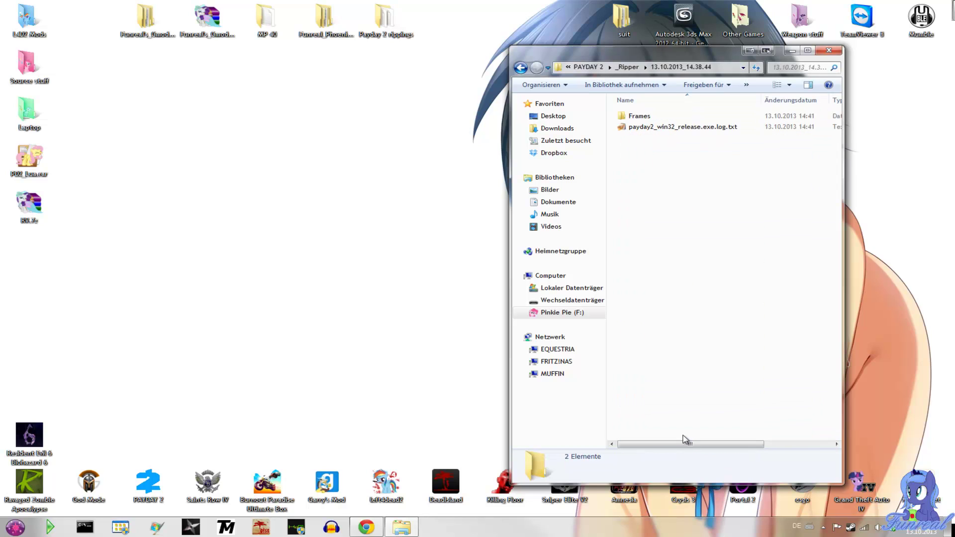
pyautogui.doubleClick(641, 117)
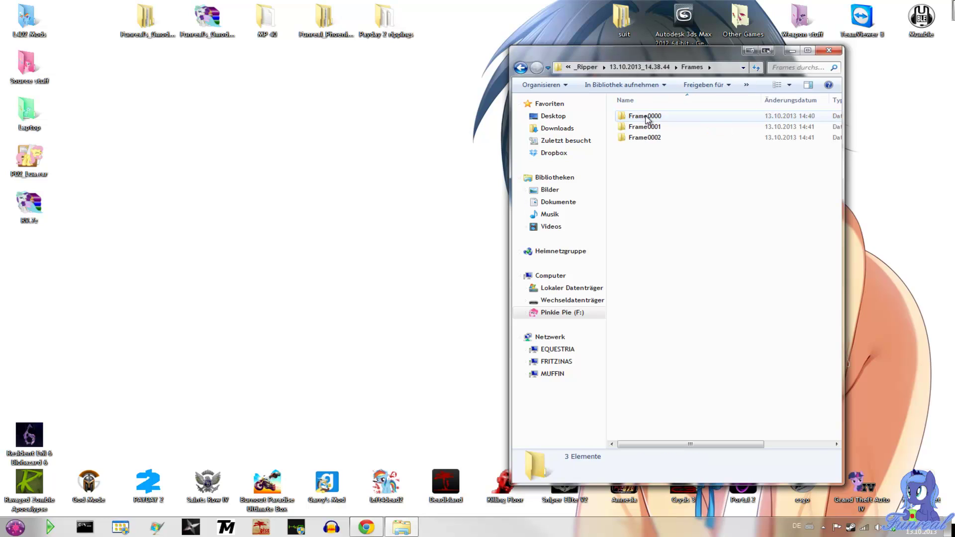
pyautogui.doubleClick(646, 119)
pyautogui.scroll(-15, 686, 219)
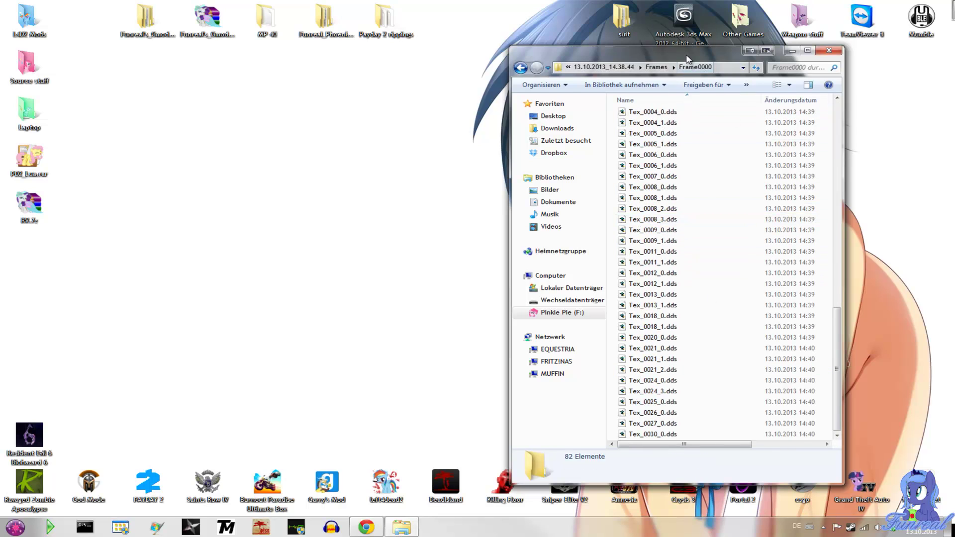
pyautogui.moveTo(687, 56); pyautogui.dragTo(770, 56)
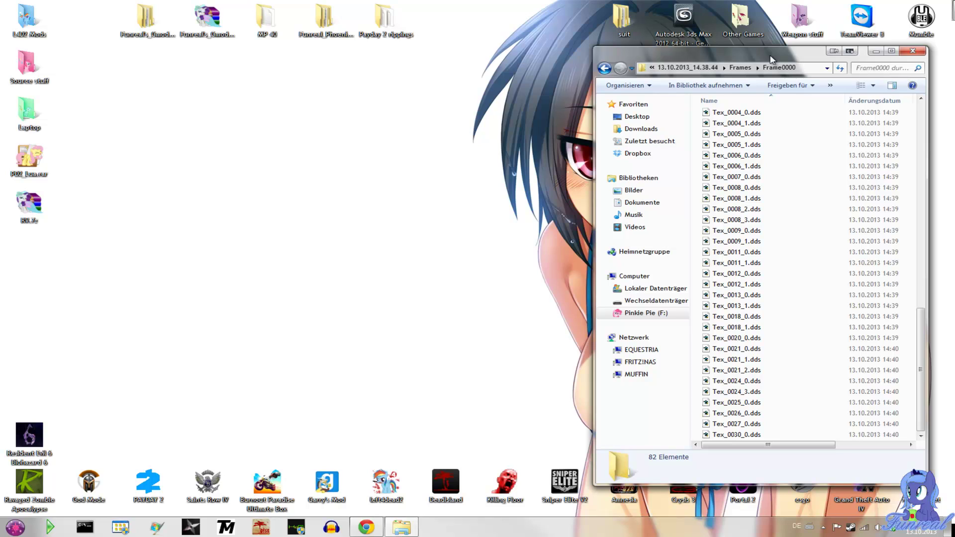
# - Preview Tex_0027_0, Tex_0026_0 and Tex_0025_0.dds in DXTBmp, dismissing a network error
pyautogui.click(735, 435)
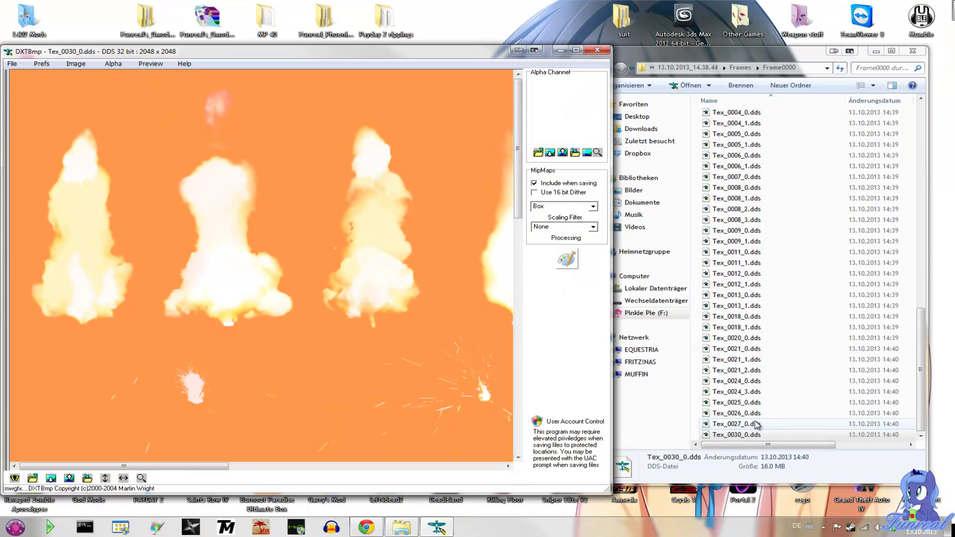
pyautogui.doubleClick(782, 423)
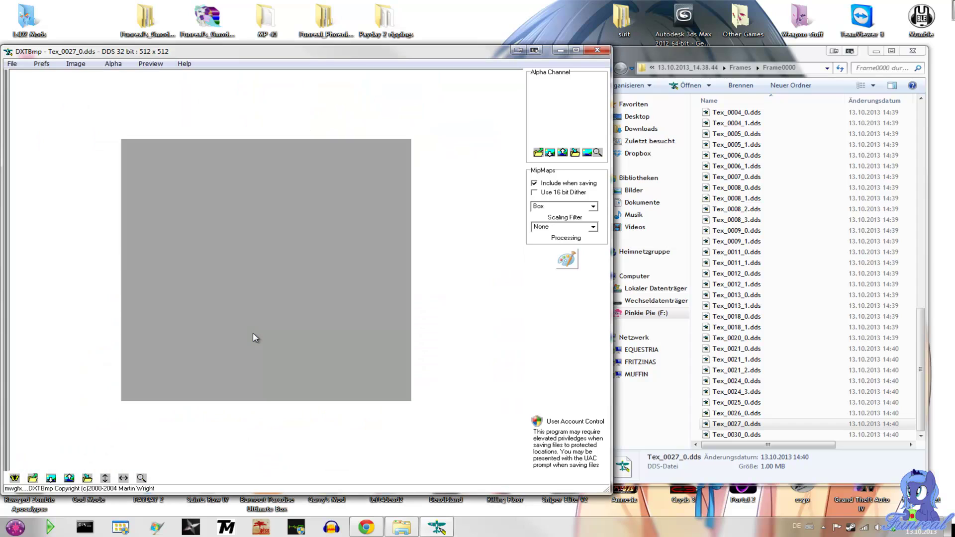
pyautogui.doubleClick(782, 413)
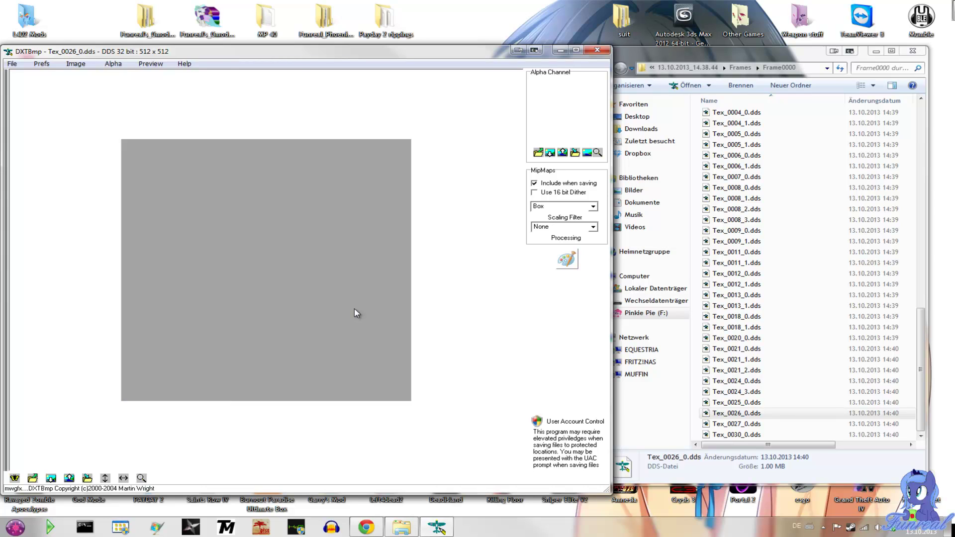
pyautogui.moveTo(736, 402); pyautogui.dragTo(306, 306)
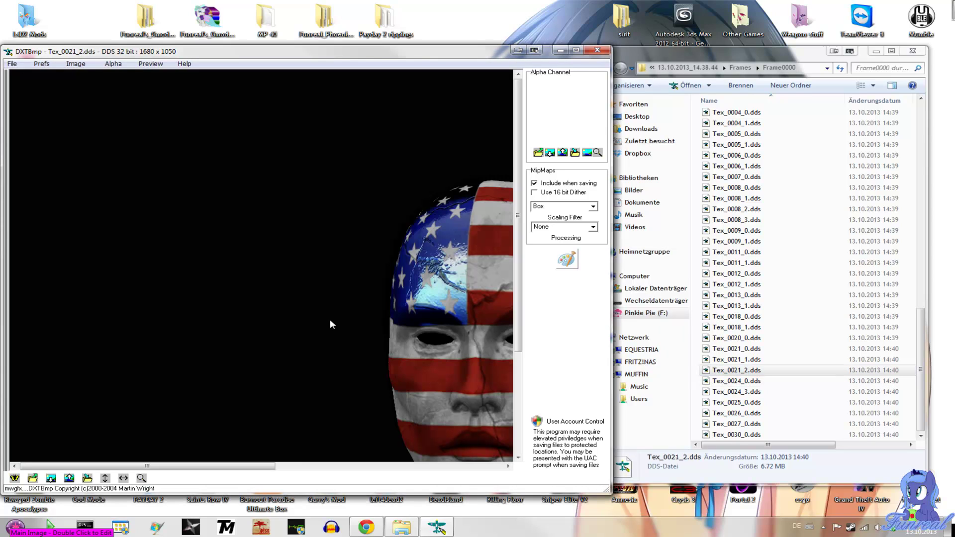
pyautogui.moveTo(276, 466); pyautogui.dragTo(393, 448)
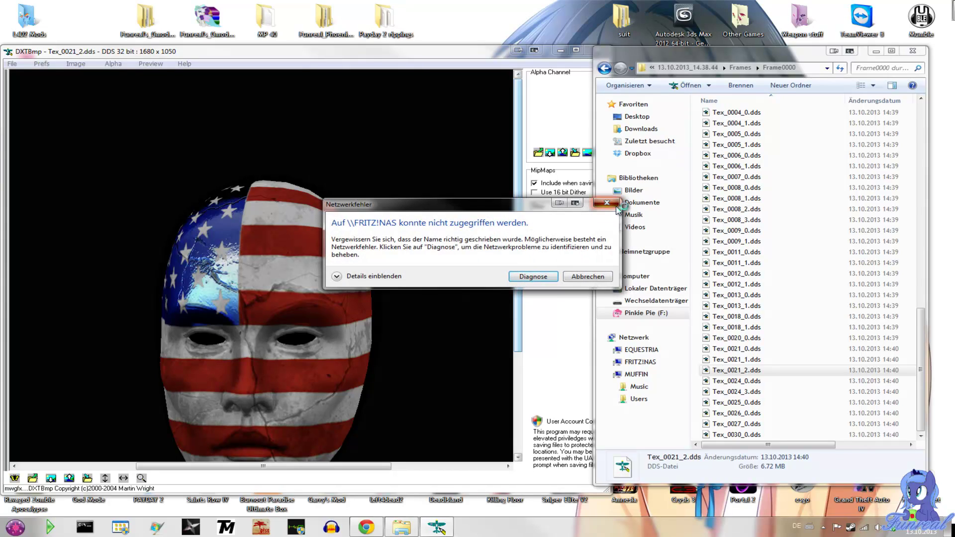
pyautogui.click(608, 203)
pyautogui.click(519, 221)
pyautogui.moveTo(519, 221); pyautogui.dragTo(462, 228)
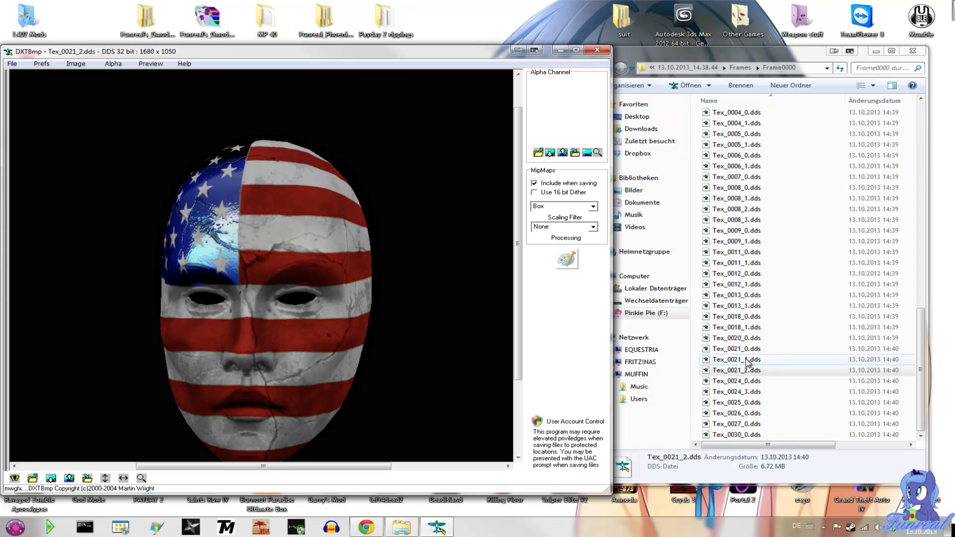
# - Preview Tex_0021_0, Tex_0020_0 and Tex_0018_1.dds in DXTBmp
pyautogui.moveTo(736, 349); pyautogui.dragTo(321, 349)
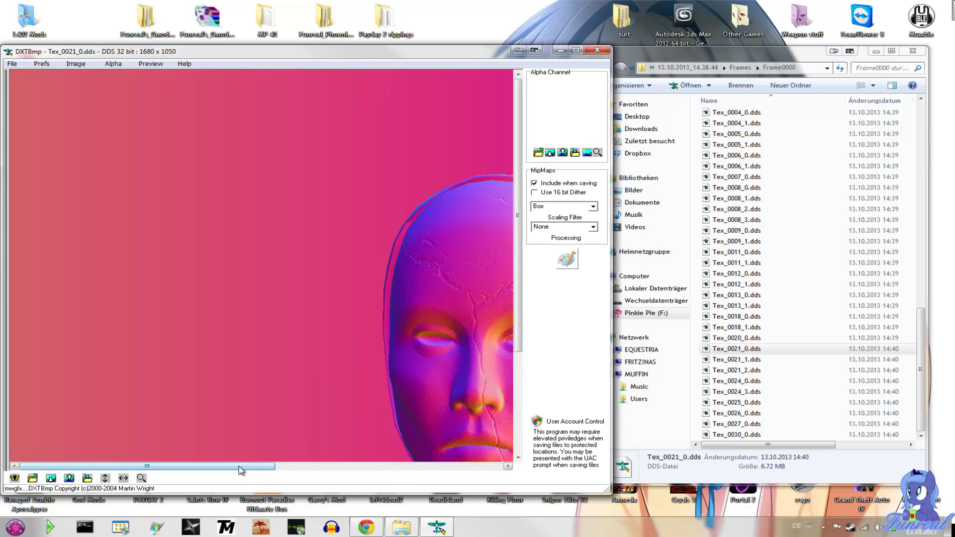
pyautogui.moveTo(241, 470); pyautogui.dragTo(351, 470)
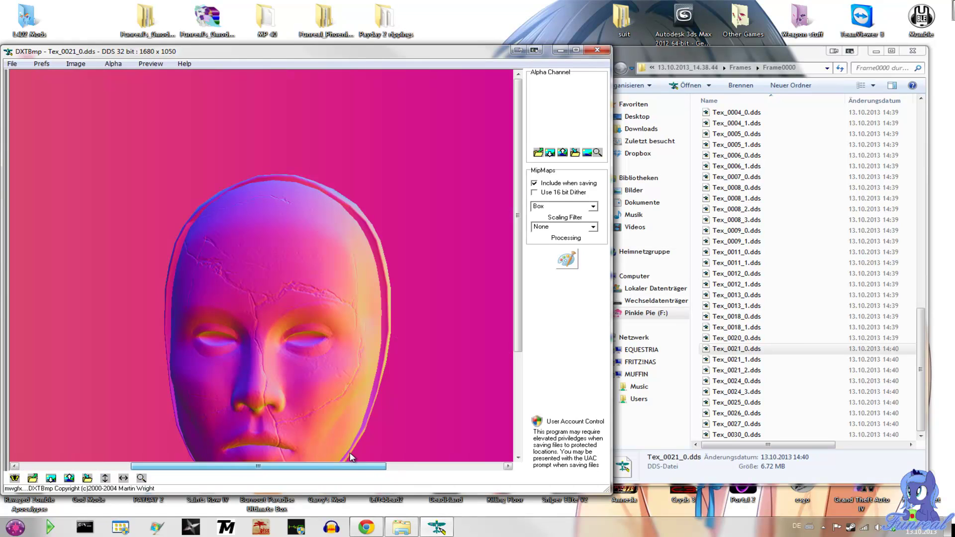
pyautogui.click(731, 338)
pyautogui.moveTo(681, 345); pyautogui.dragTo(421, 367)
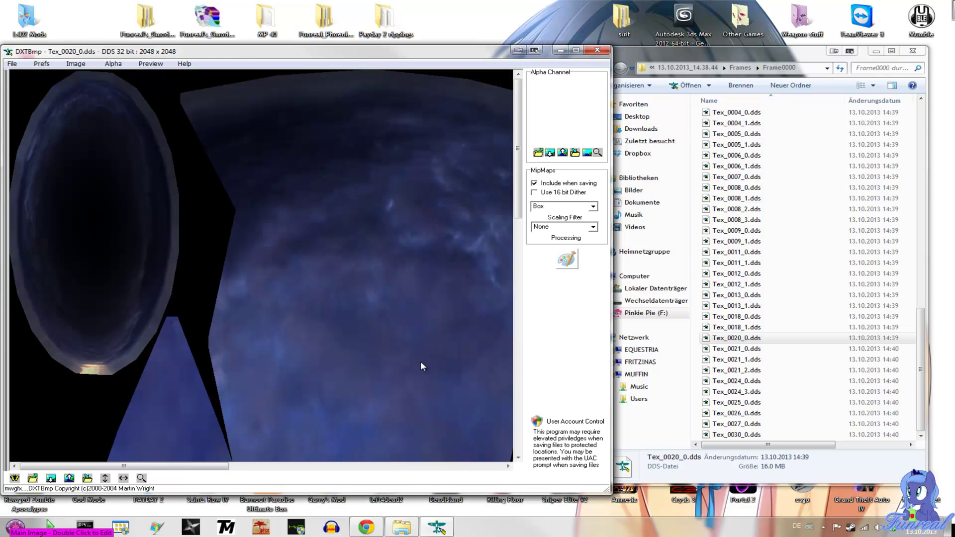
pyautogui.press('Up')
pyautogui.press('Return')
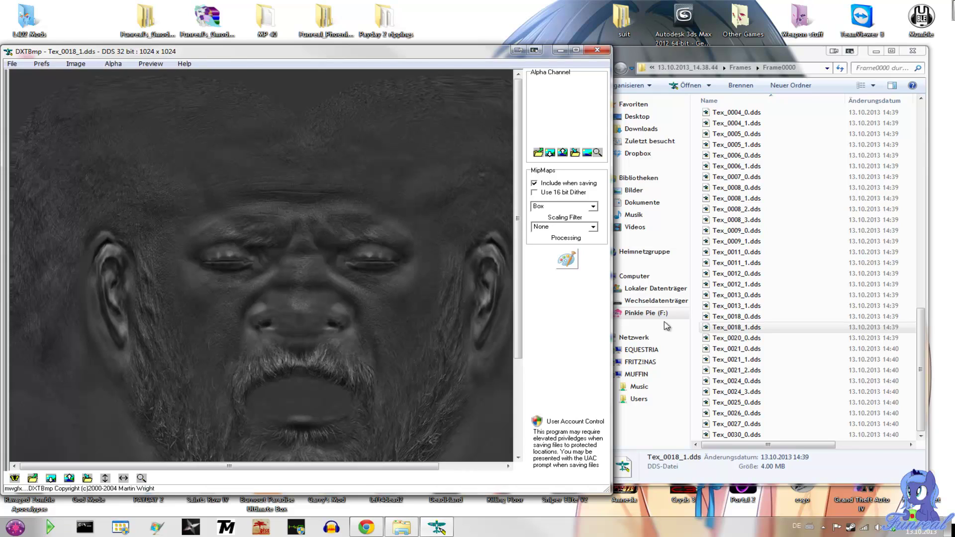
# - Preview Tex_0012_0, then Tex_0011_0.dds, the 1024 x 1024 armor texture
pyautogui.moveTo(750, 277); pyautogui.dragTo(337, 313)
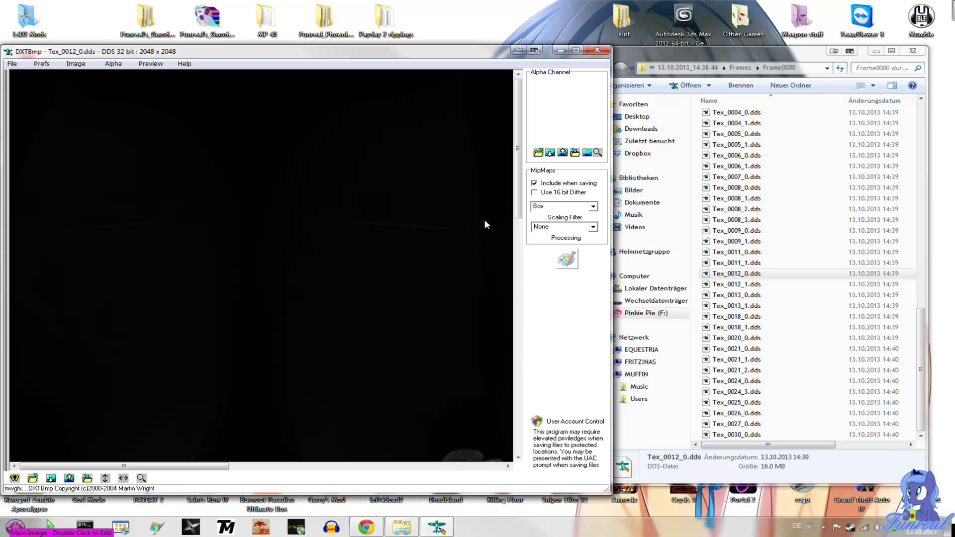
pyautogui.moveTo(517, 163); pyautogui.dragTo(516, 271)
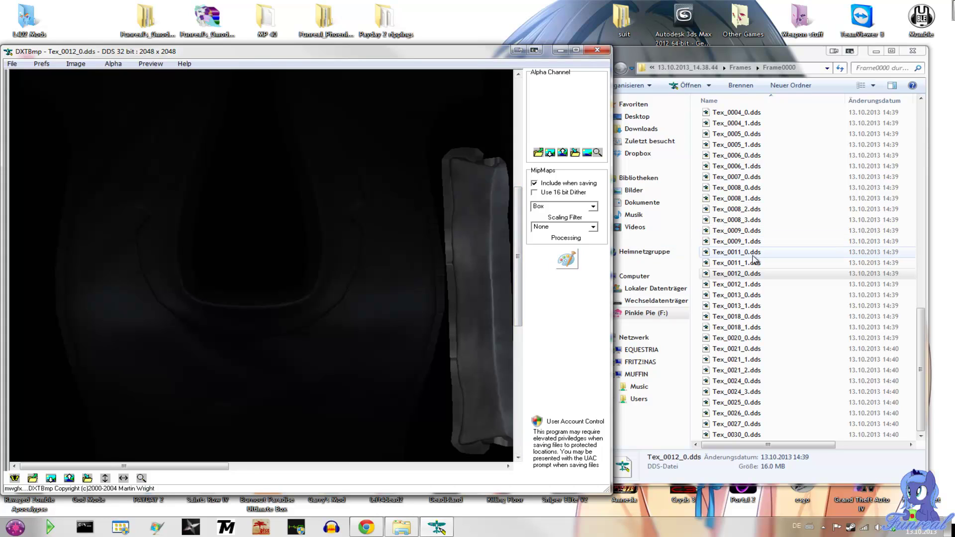
pyautogui.moveTo(744, 252); pyautogui.dragTo(311, 235)
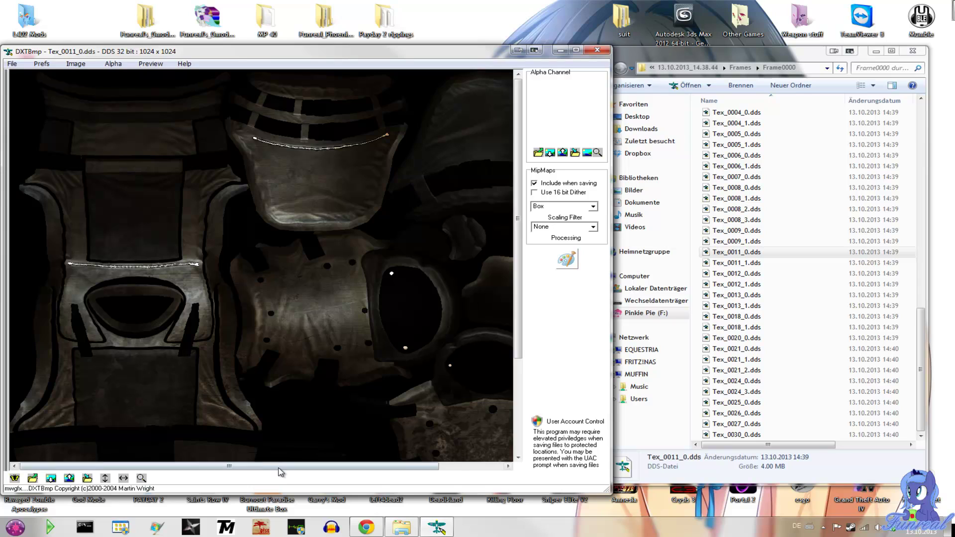
pyautogui.moveTo(285, 467); pyautogui.dragTo(350, 467)
pyautogui.moveTo(518, 261); pyautogui.dragTo(517, 355)
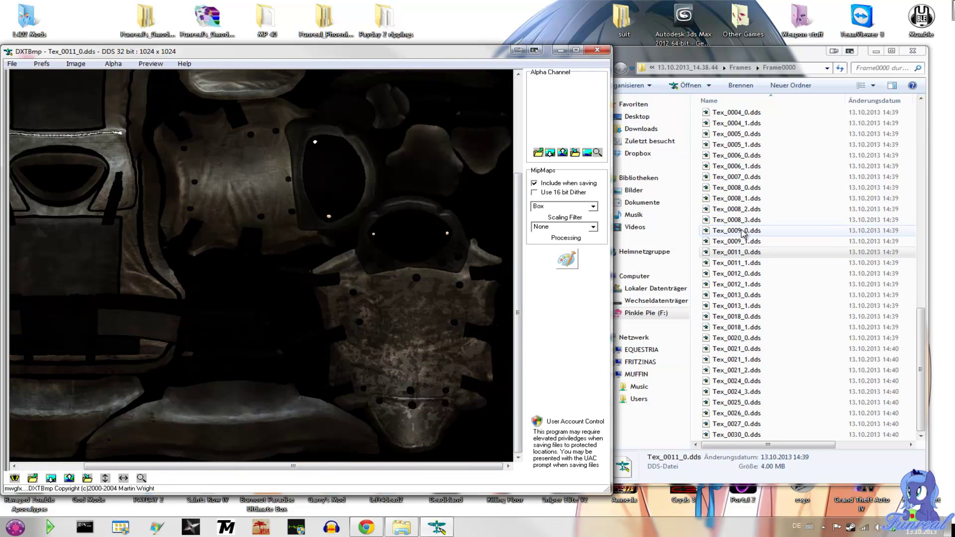
pyautogui.click(751, 253)
# - Rename Tex_0011_0.dds to Tex_0011_0_armor.dds
pyautogui.click(751, 254)
pyautogui.click(745, 252)
pyautogui.write('_armor')
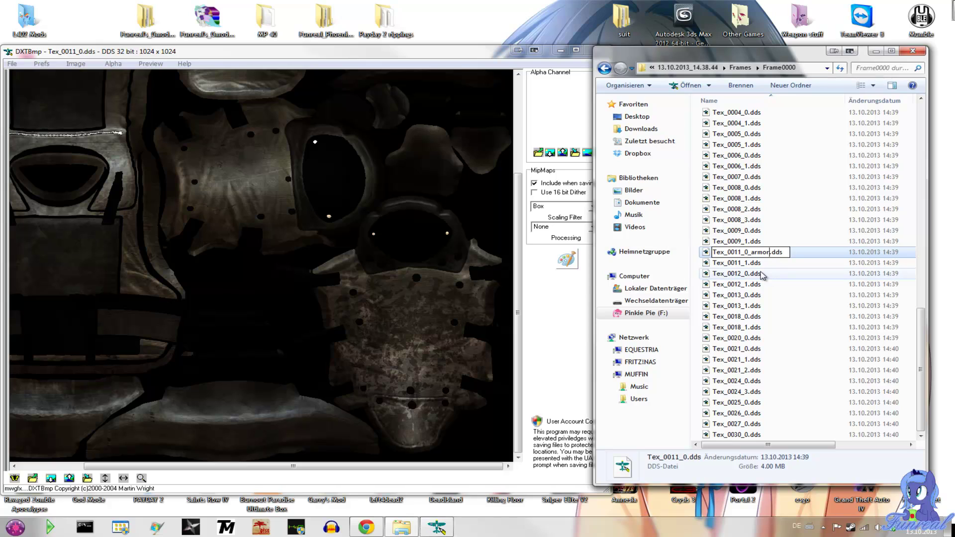
pyautogui.click(756, 263)
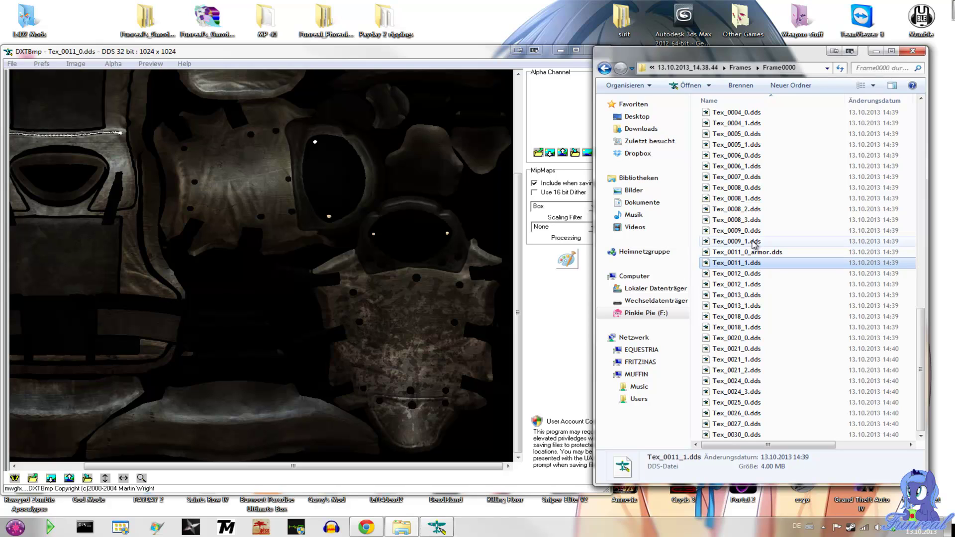
# - Preview Tex_0009_1, Tex_0009_0 and Tex_0008_0/_1/_2, ending on the Tex_0008_0 stone face
pyautogui.doubleClick(753, 242)
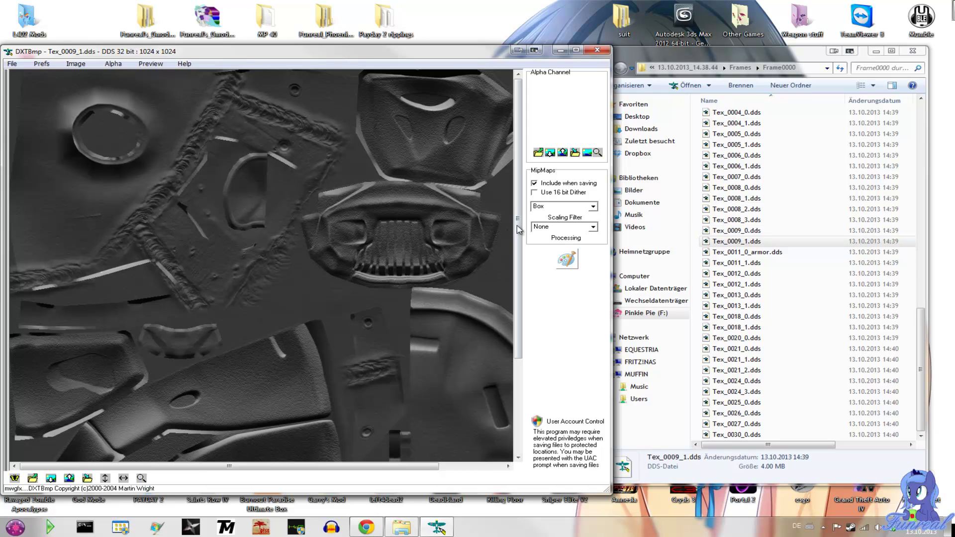
pyautogui.moveTo(519, 229); pyautogui.dragTo(522, 332)
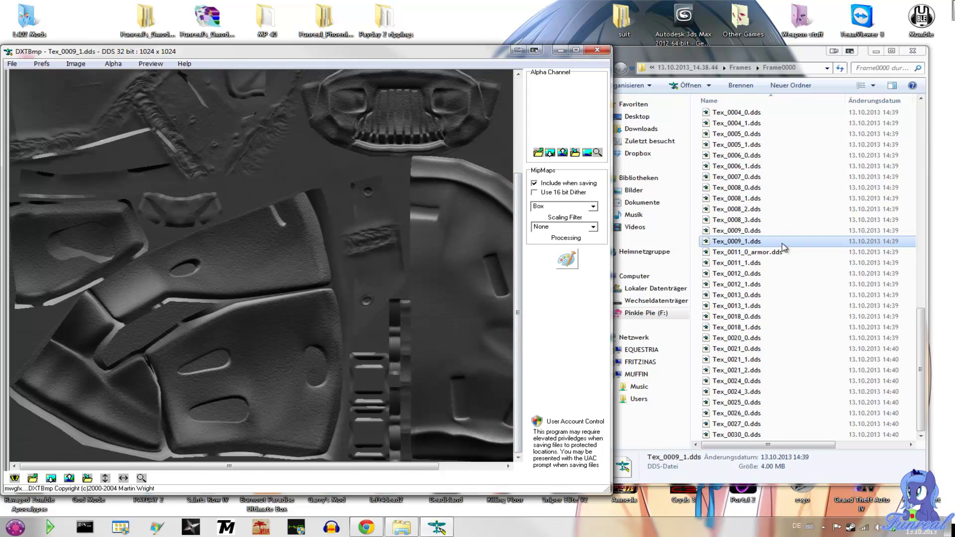
pyautogui.doubleClick(753, 231)
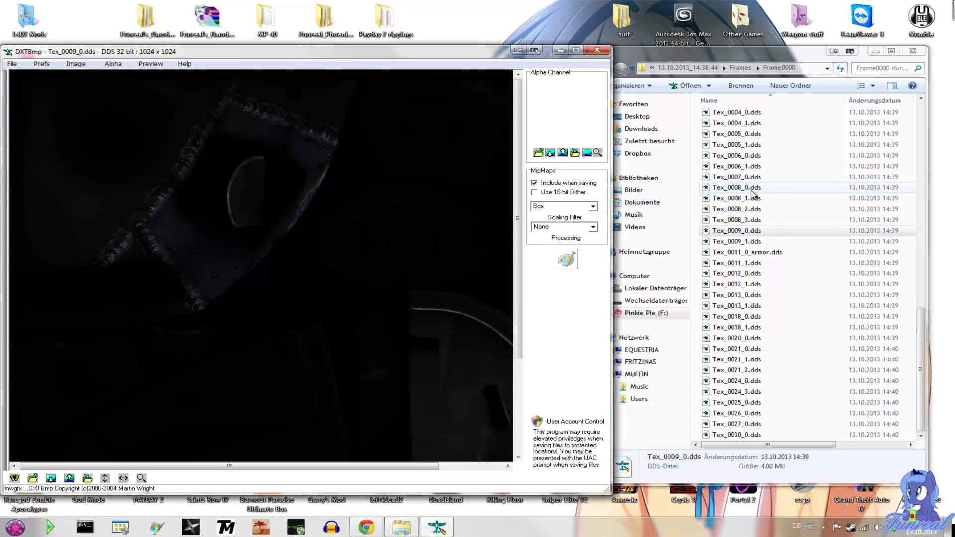
pyautogui.moveTo(736, 187); pyautogui.dragTo(431, 227)
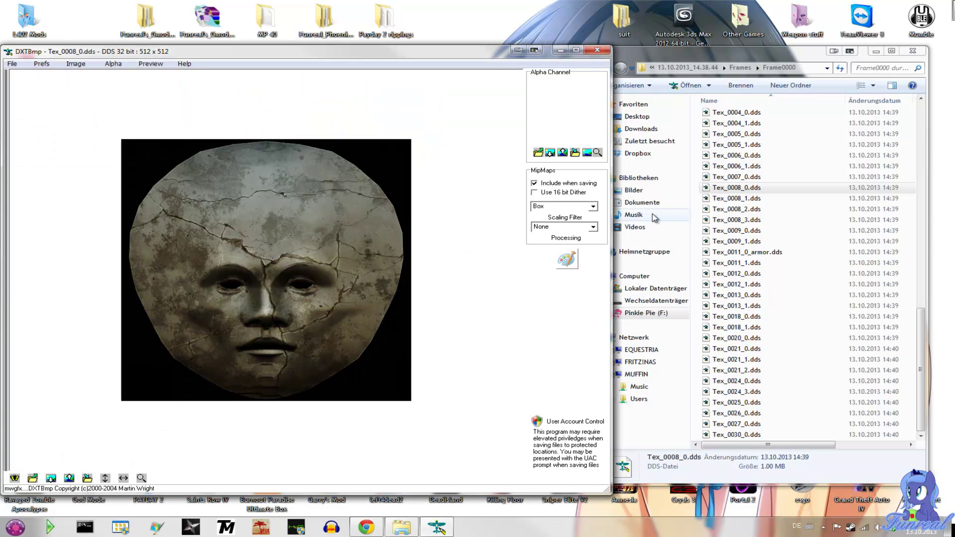
pyautogui.moveTo(736, 198); pyautogui.dragTo(347, 240)
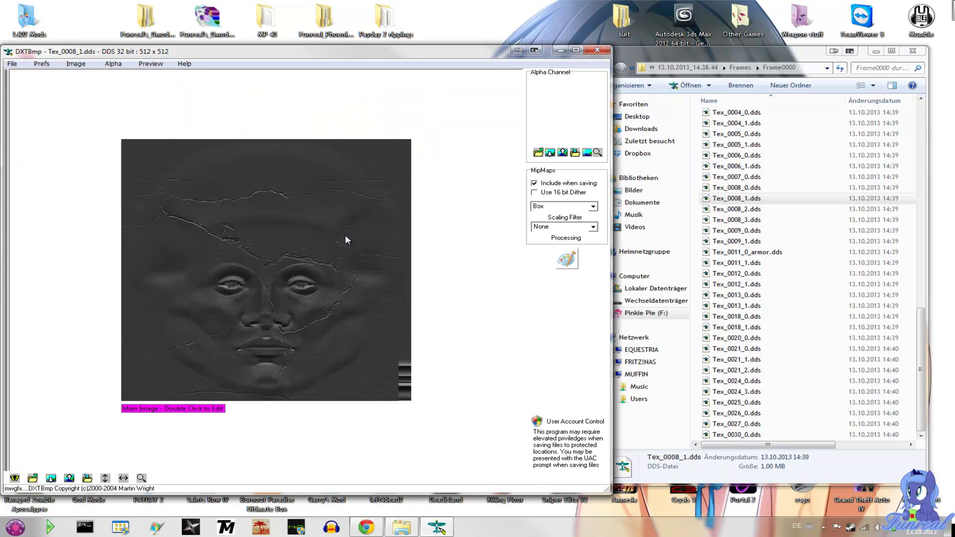
pyautogui.moveTo(786, 209); pyautogui.dragTo(340, 260)
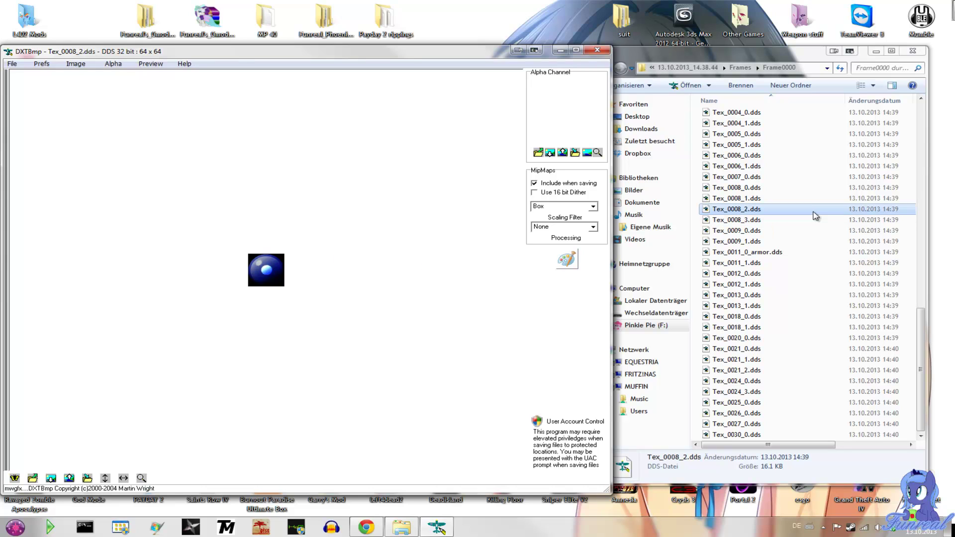
pyautogui.moveTo(780, 188); pyautogui.dragTo(345, 253)
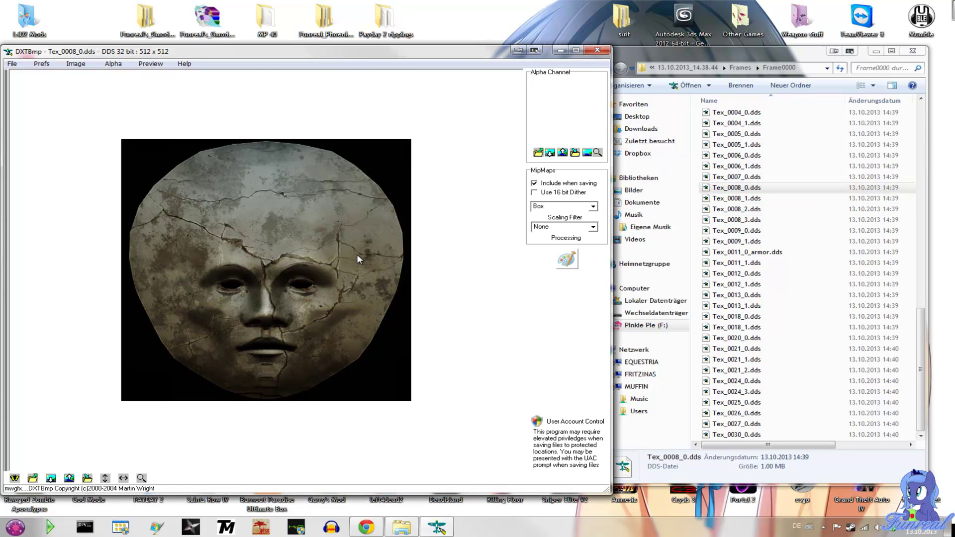
# - Launch 3ds Max and run ninja_importer.ms via MAXScript > Skript ausführen..
pyautogui.doubleClick(692, 33)
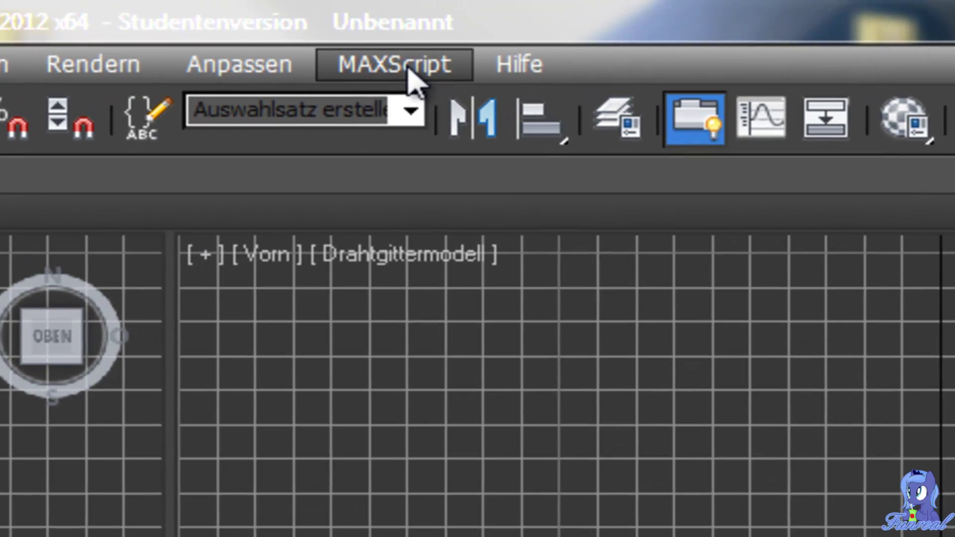
pyautogui.click(411, 74)
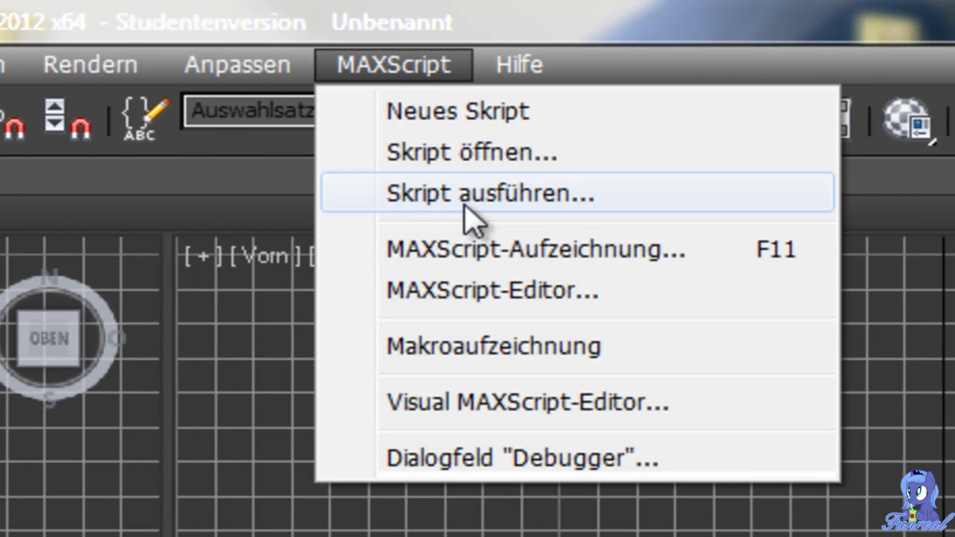
pyautogui.click(463, 195)
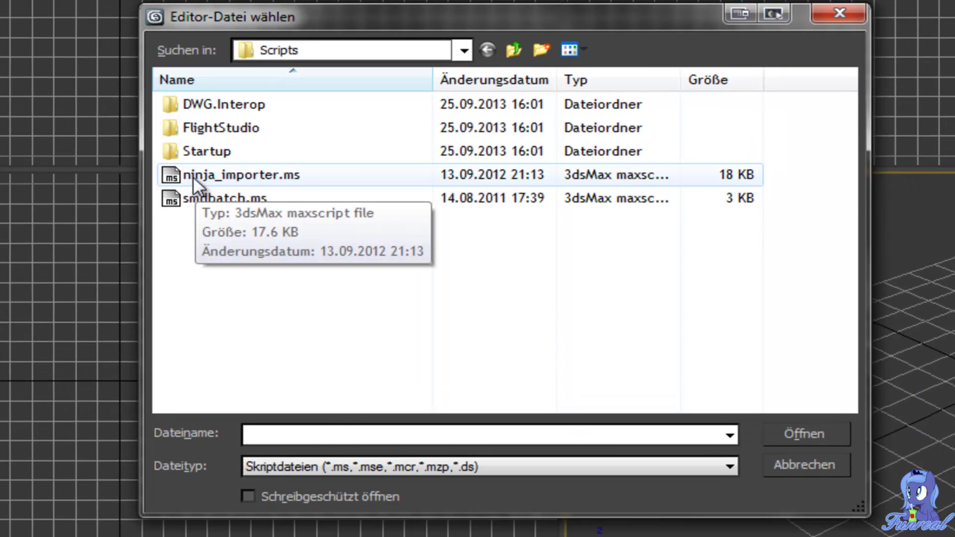
pyautogui.doubleClick(193, 176)
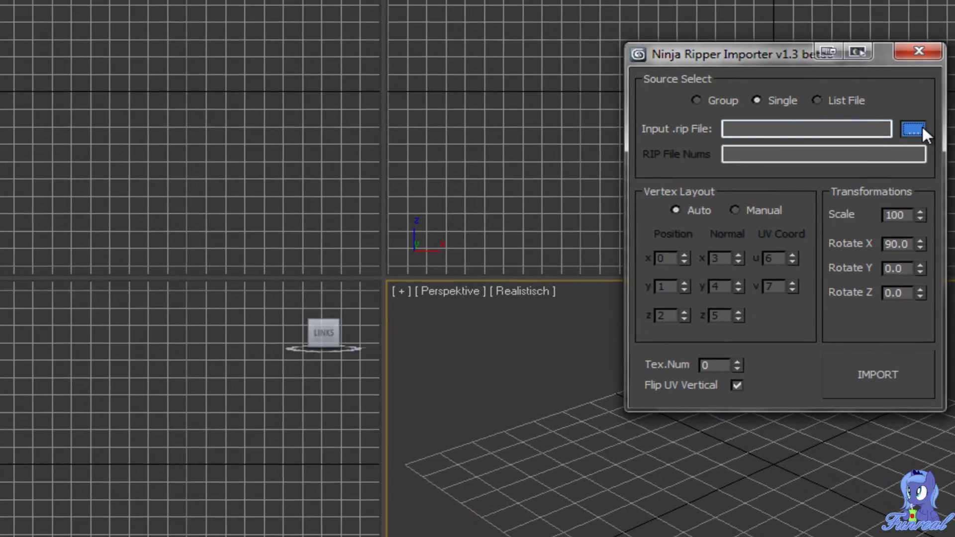
# - Browse to 13.10.2013_14.38.44\Frames\Frame0000 and import the first ripped mesh .rip file
pyautogui.click(914, 130)
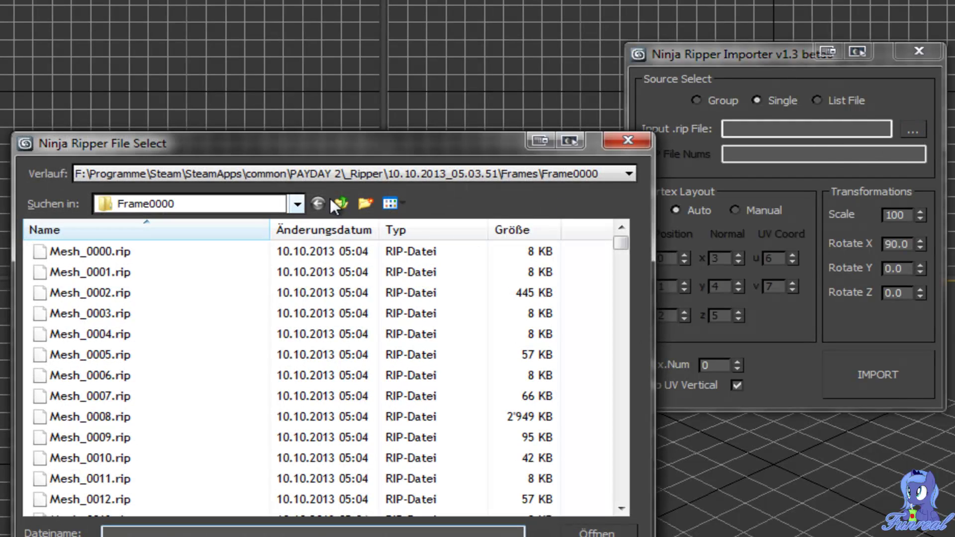
pyautogui.click(338, 203)
pyautogui.click(338, 203)
pyautogui.click(338, 203)
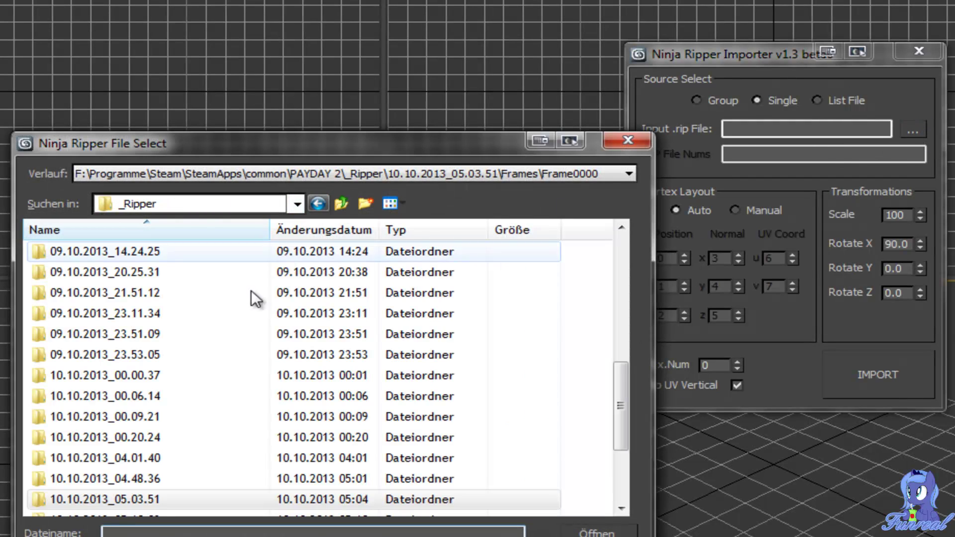
pyautogui.click(224, 417)
pyautogui.scroll(-3, 213, 408)
pyautogui.doubleClick(152, 499)
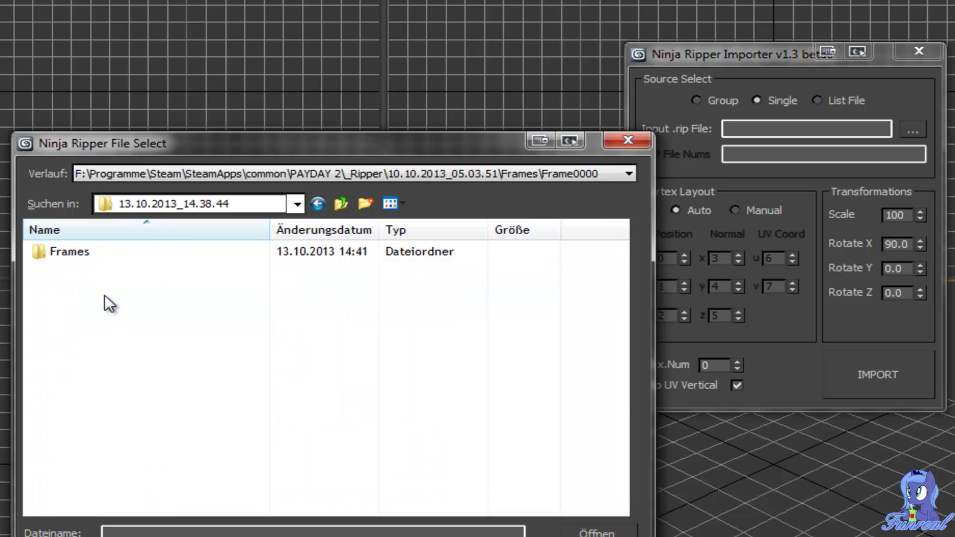
pyautogui.doubleClick(90, 252)
pyautogui.doubleClick(91, 252)
pyautogui.scroll(-1, 99, 264)
pyautogui.doubleClick(91, 354)
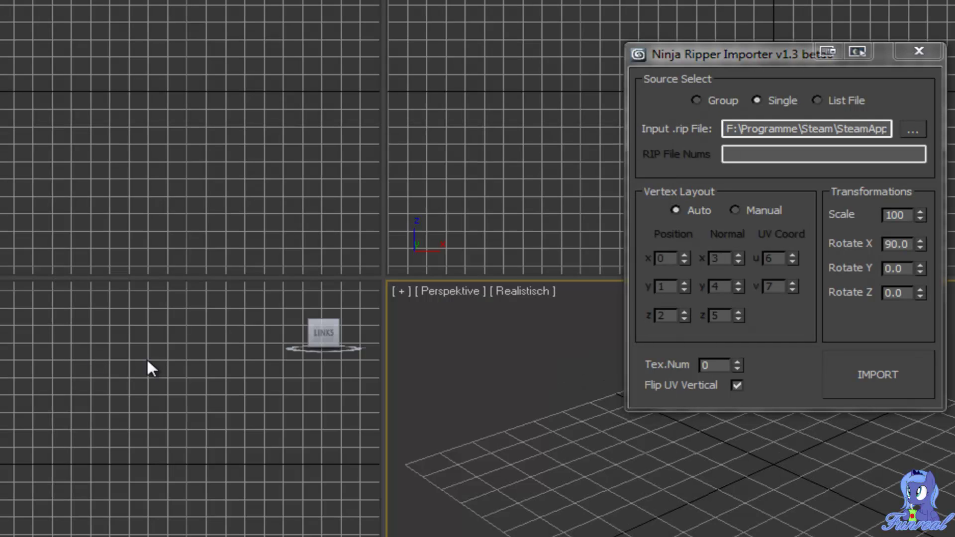
pyautogui.click(874, 383)
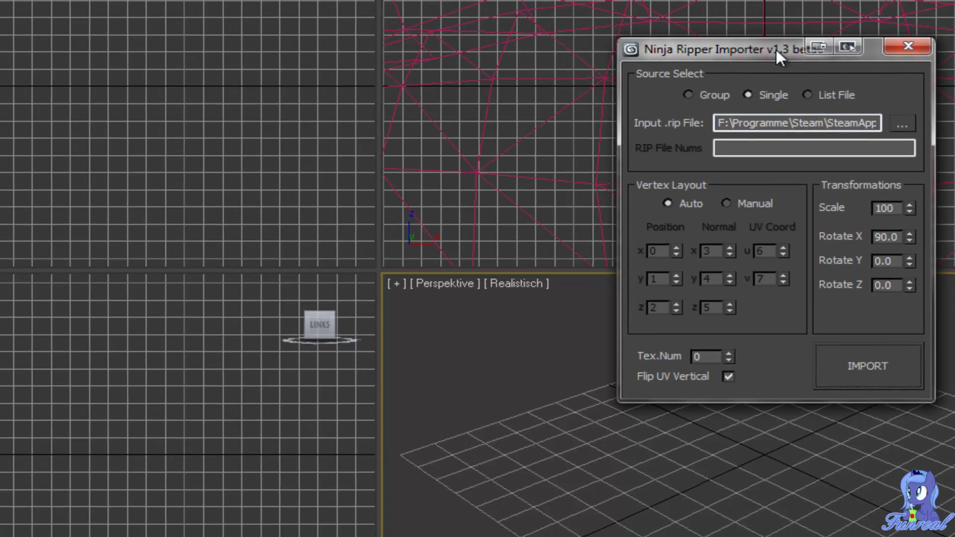
# - Import Mesh_0009.rip, orbiting the viewport to check the back of the head
pyautogui.moveTo(776, 49); pyautogui.dragTo(194, 122)
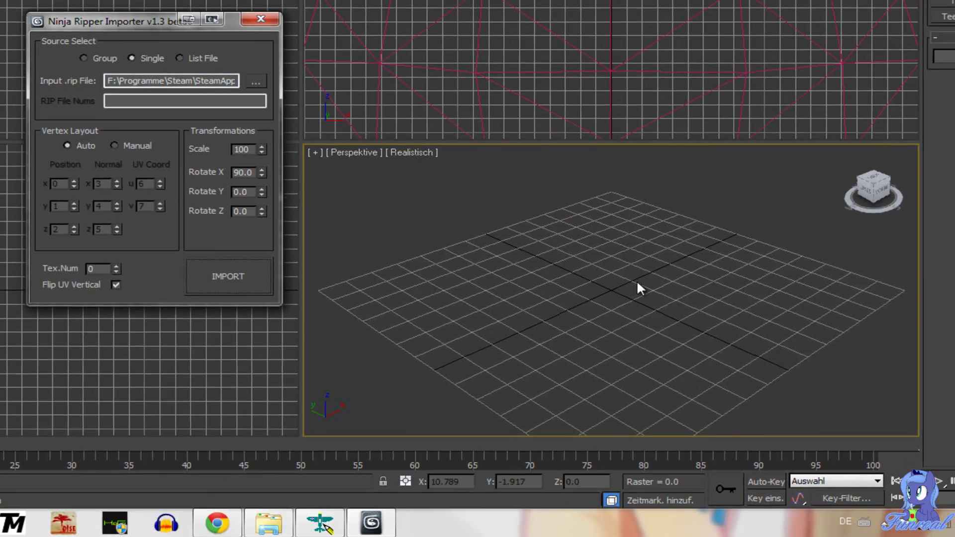
pyautogui.scroll(-10, 637, 288)
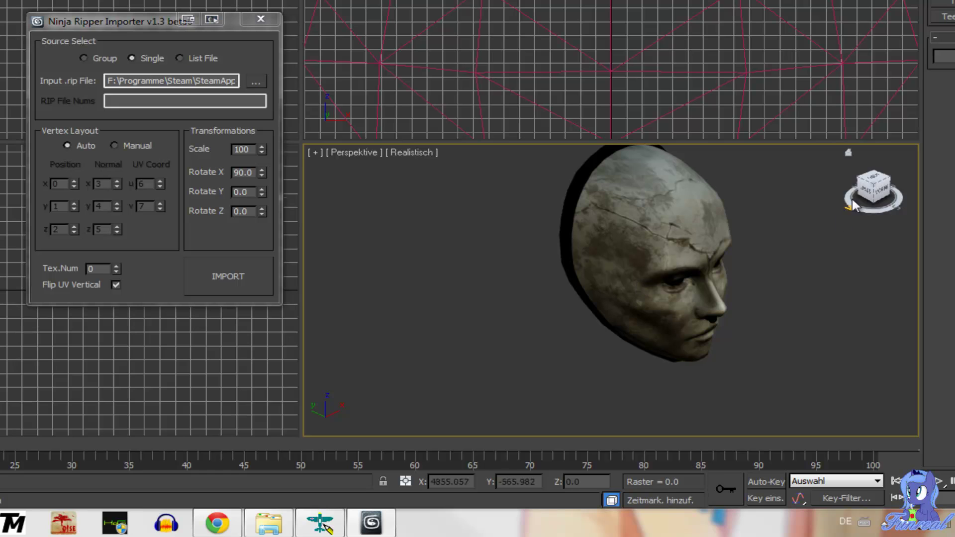
pyautogui.moveTo(882, 191); pyautogui.dragTo(829, 192)
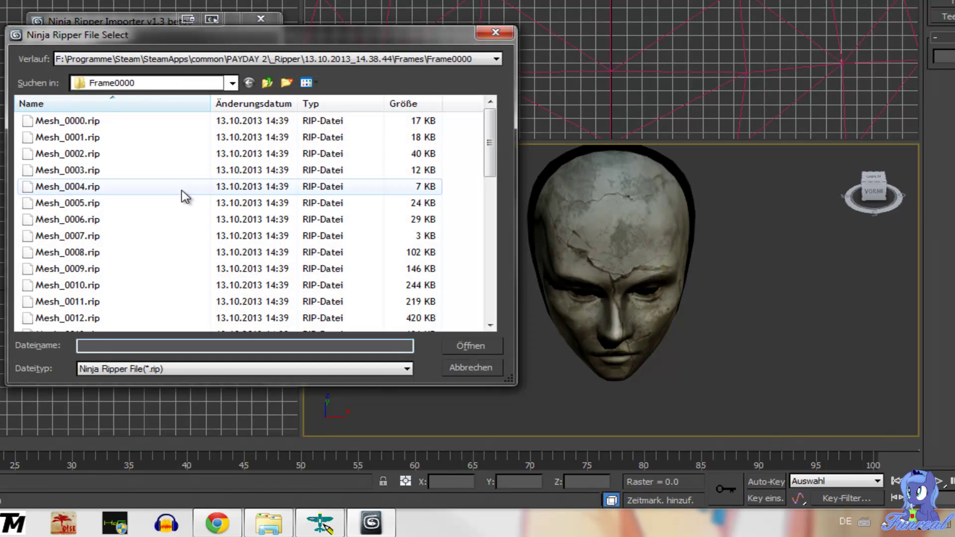
pyautogui.doubleClick(92, 268)
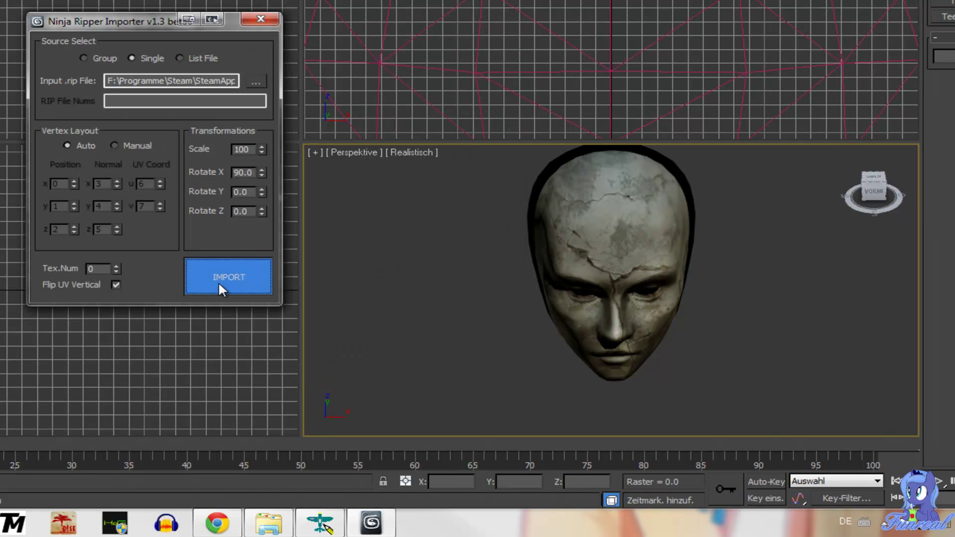
pyautogui.click(219, 284)
pyautogui.moveTo(875, 202); pyautogui.dragTo(696, 182)
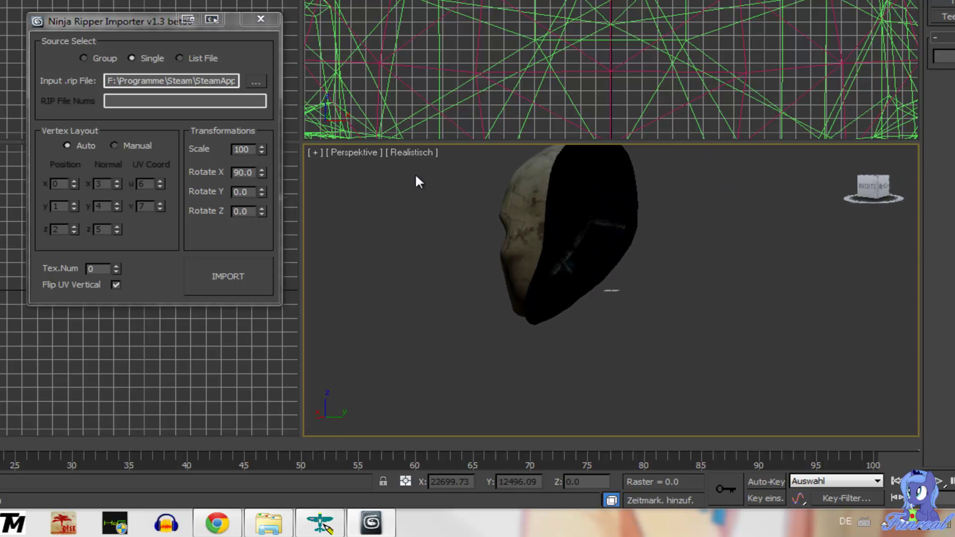
# - Import Mesh_0010.rip and orbit around the assembled mask
pyautogui.click(248, 81)
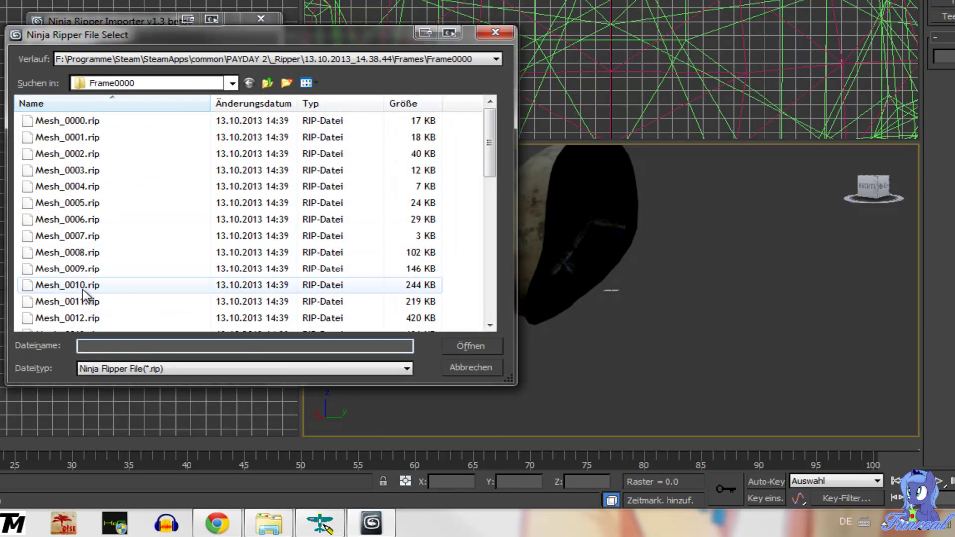
pyautogui.doubleClick(82, 288)
pyautogui.click(223, 275)
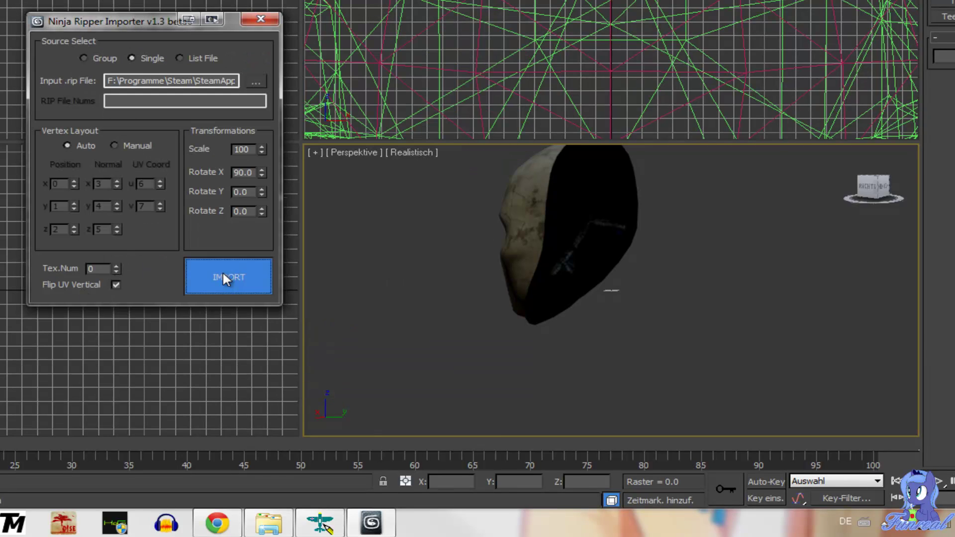
pyautogui.moveTo(839, 200); pyautogui.dragTo(752, 219)
pyautogui.keyDown('alt'); pyautogui.moveTo(649, 102); pyautogui.dragTo(87, 106, button='middle'); pyautogui.keyUp('alt')
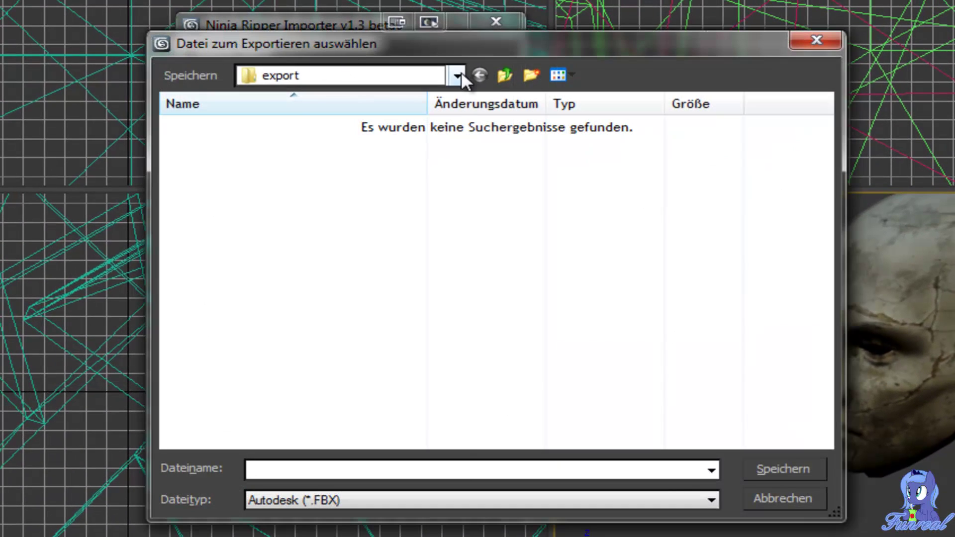
# - Create a new 'tutorial' folder inside Payday 2 rippings > masks and open it as the export location
pyautogui.click(459, 77)
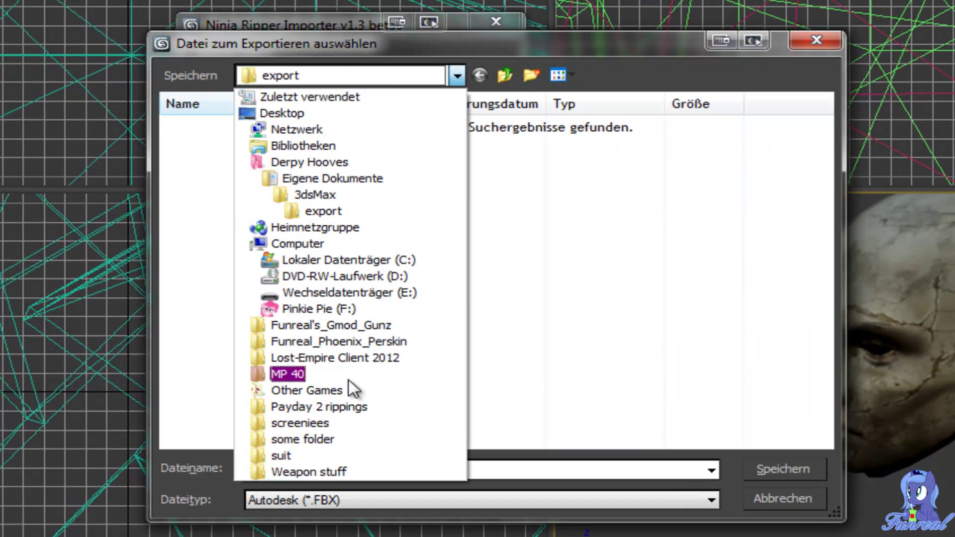
pyautogui.click(314, 406)
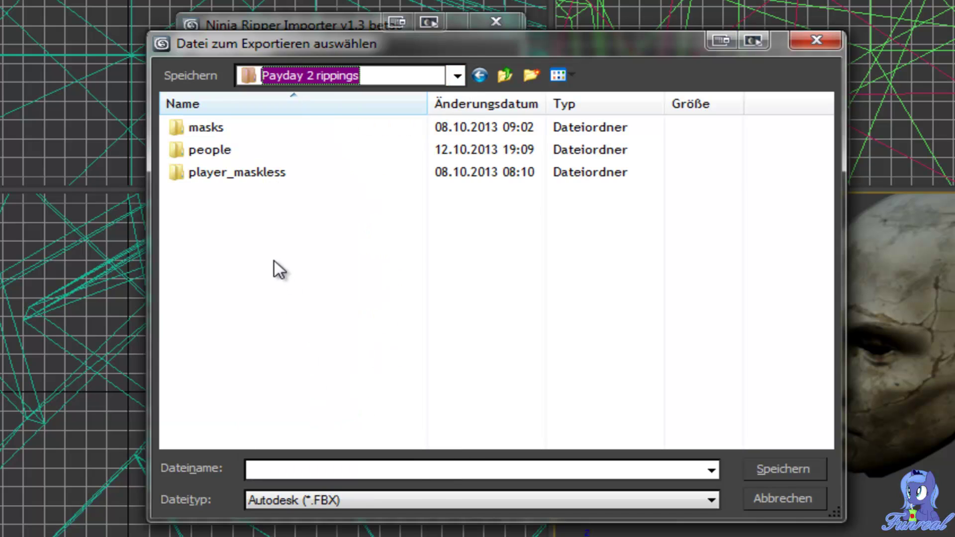
pyautogui.doubleClick(202, 130)
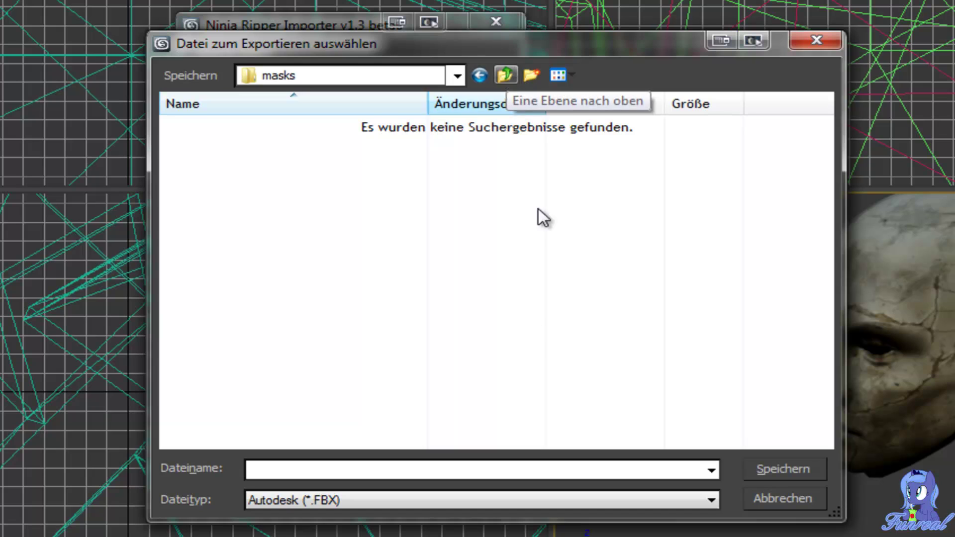
pyautogui.click(537, 74)
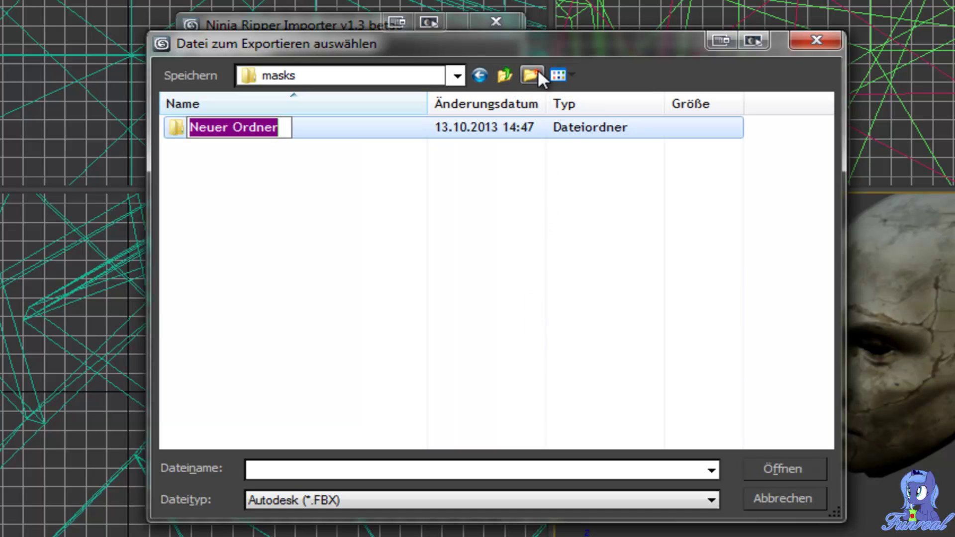
pyautogui.write('tutorial')
pyautogui.press('Return')
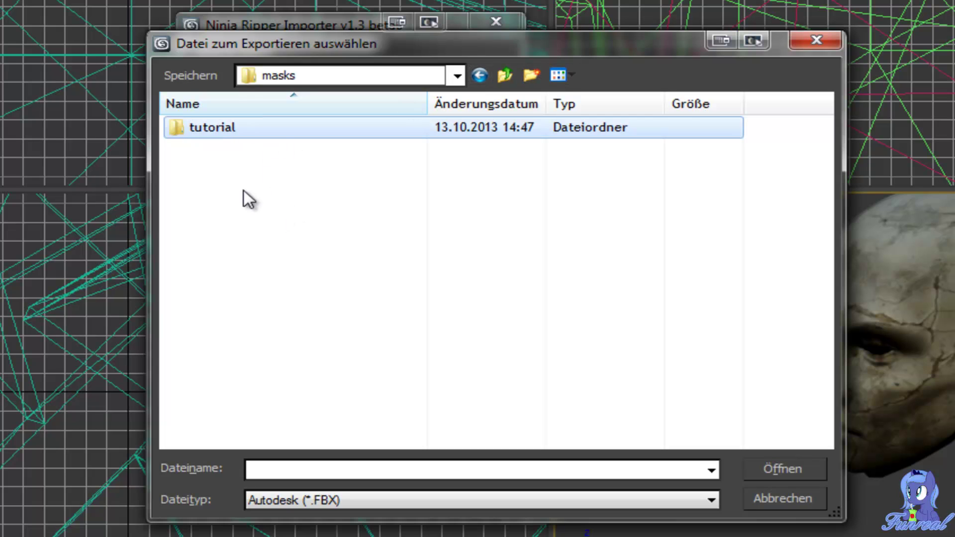
pyautogui.doubleClick(211, 127)
# - Export the mask as mrsmannequinn in 3D Studio (*.3DS) format, accept the export options, then minimize 3ds Max
pyautogui.click(286, 501)
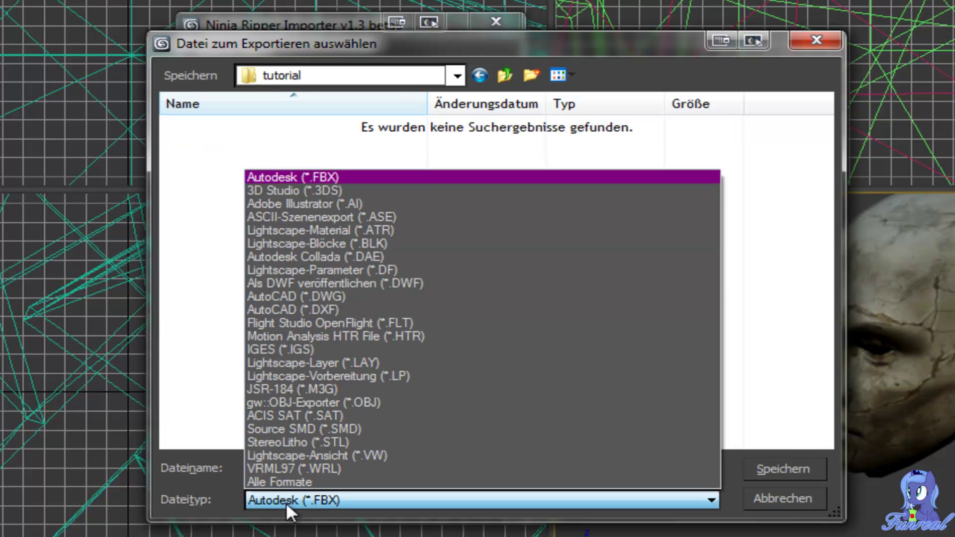
pyautogui.click(287, 192)
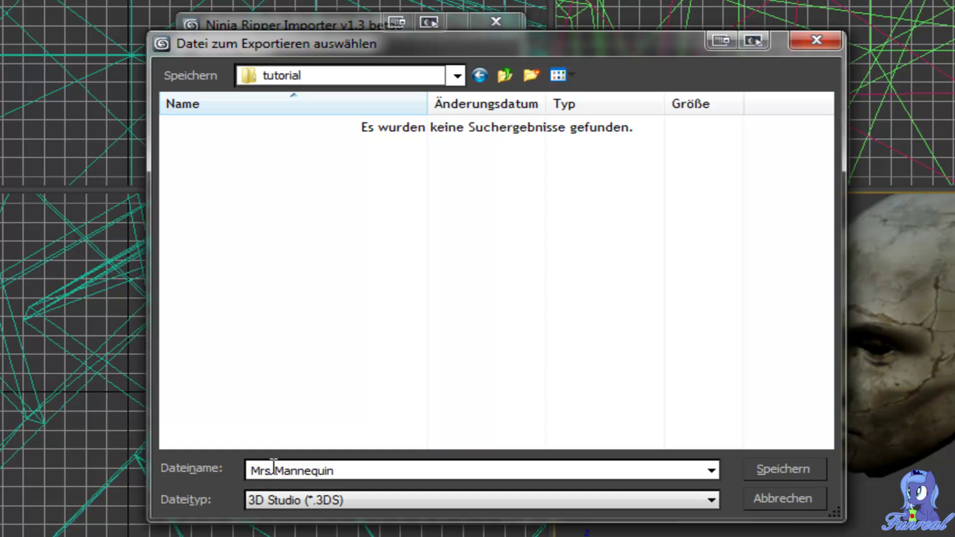
pyautogui.click(756, 462)
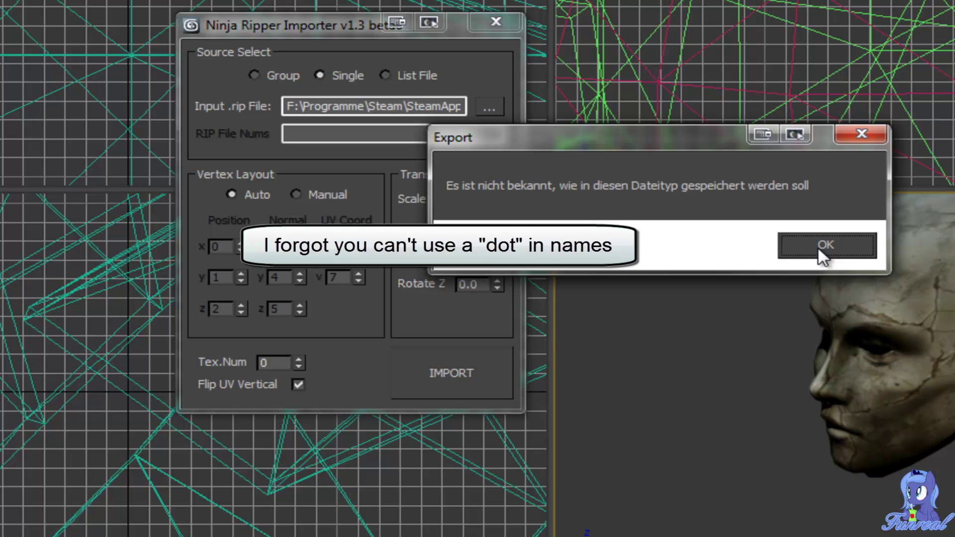
pyautogui.click(818, 245)
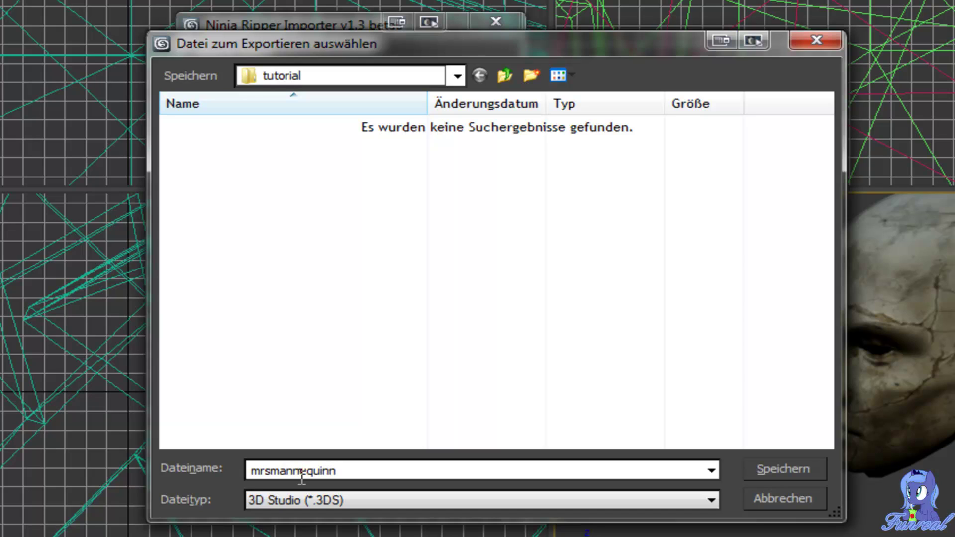
pyautogui.click(794, 470)
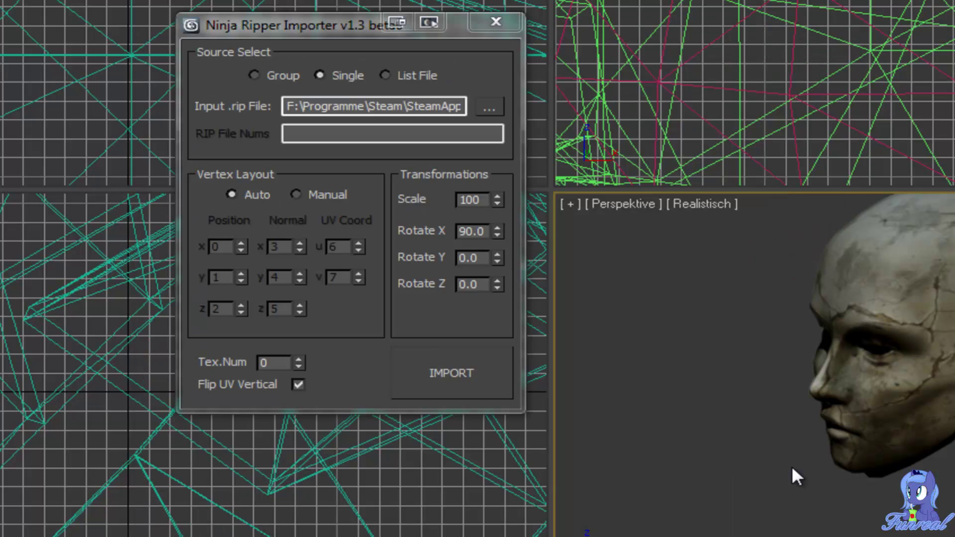
pyautogui.click(618, 205)
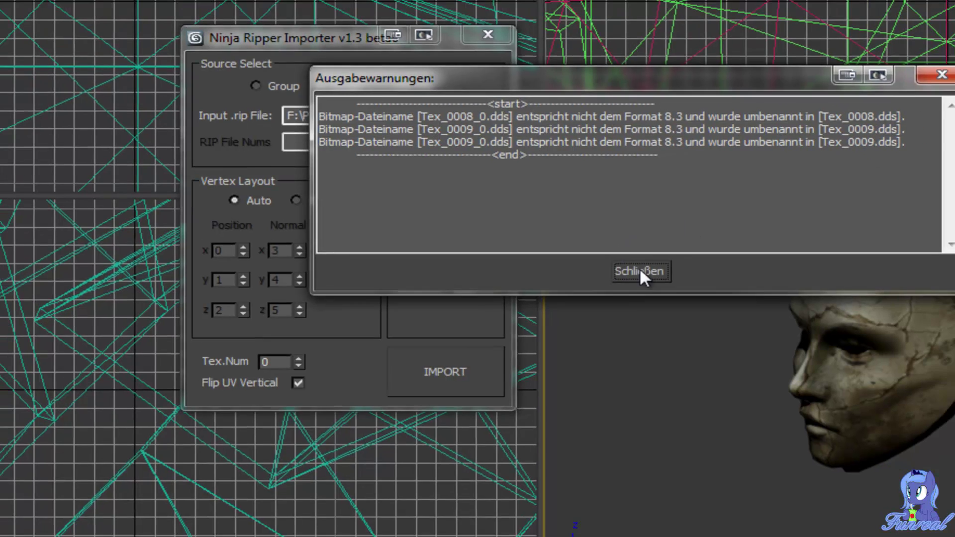
pyautogui.click(653, 268)
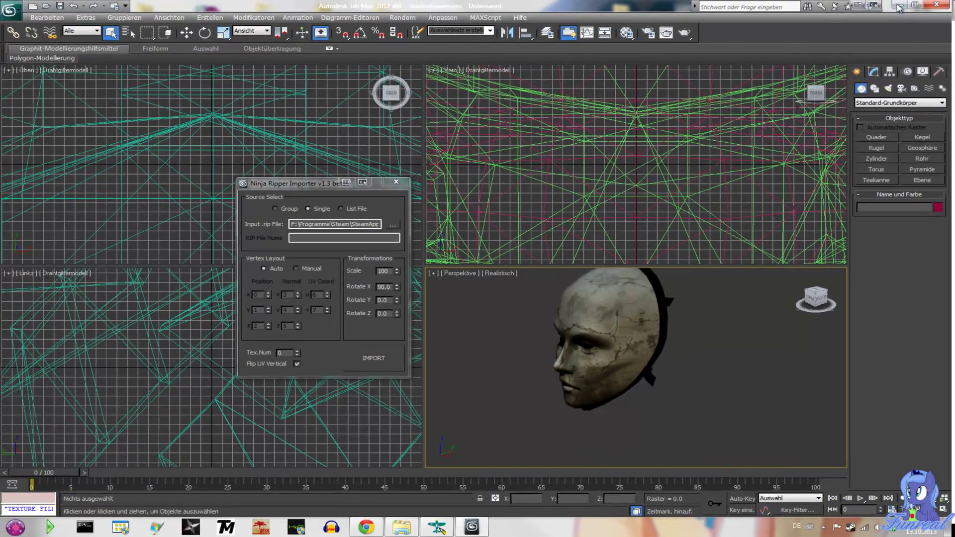
pyautogui.click(899, 6)
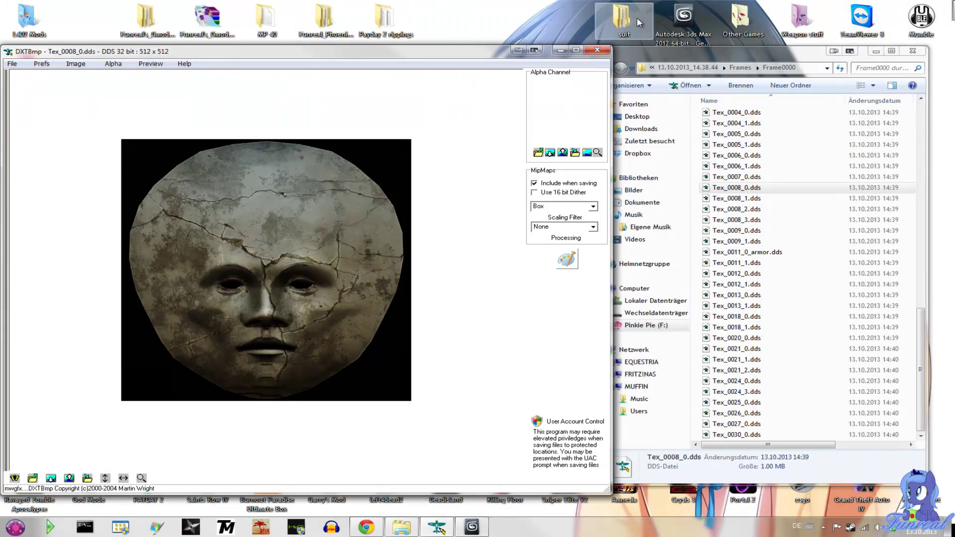
# - Open the Payday 2 rippings > masks > tutorial folder in a second Explorer window
pyautogui.doubleClick(384, 19)
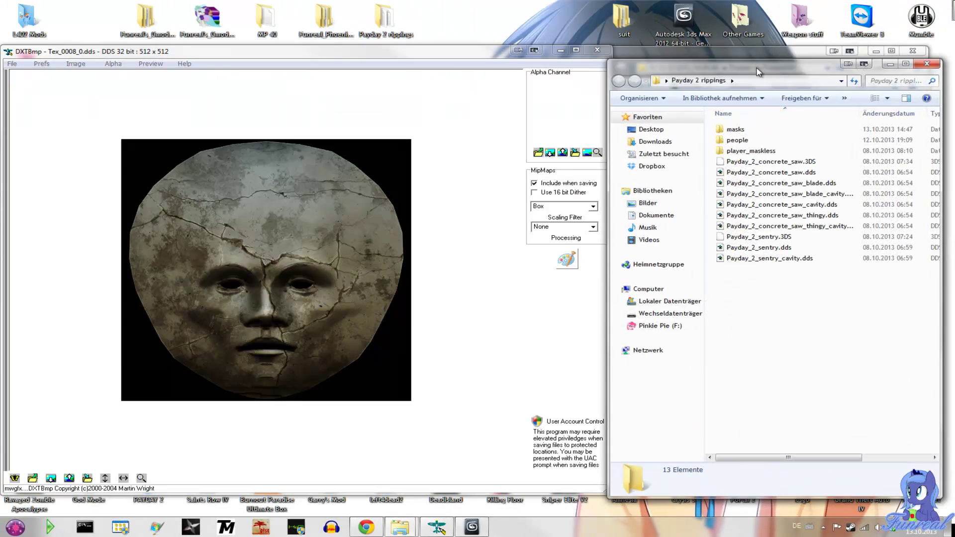
pyautogui.moveTo(758, 72); pyautogui.dragTo(353, 53)
pyautogui.doubleClick(354, 111)
pyautogui.doubleClick(354, 111)
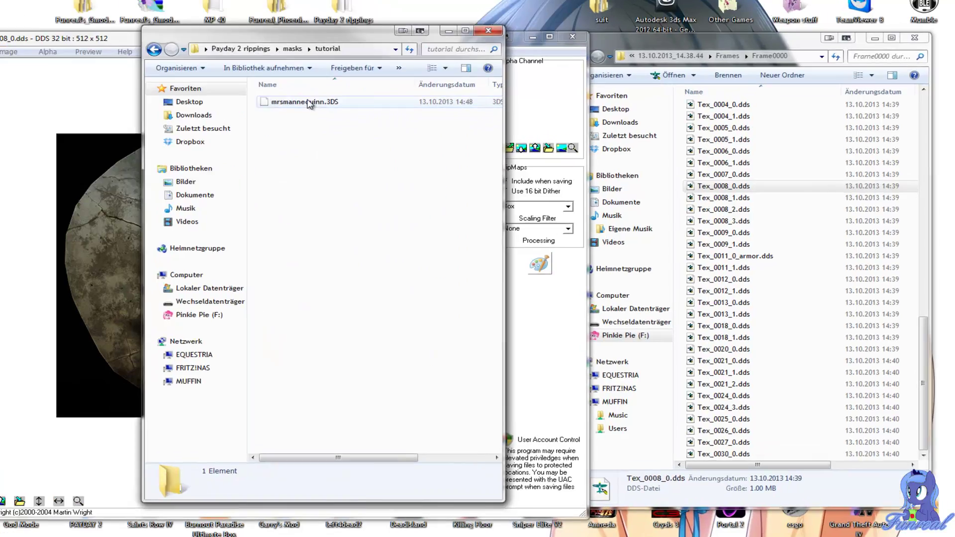
# - Copy the six textures Tex_0008_0 through Tex_0009_1.dds from Frame0000 into the tutorial folder
pyautogui.click(738, 185)
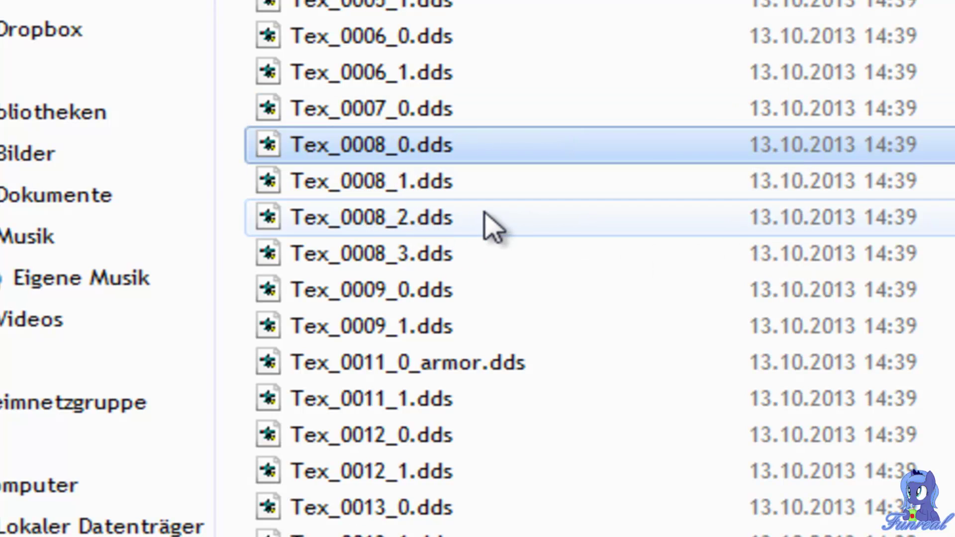
pyautogui.moveTo(401, 257); pyautogui.dragTo(91, 300)
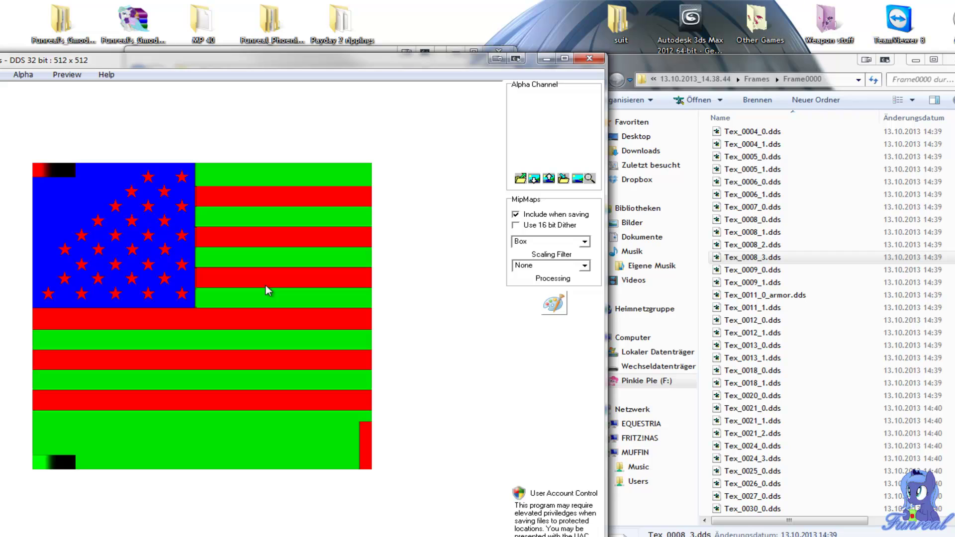
pyautogui.click(769, 284)
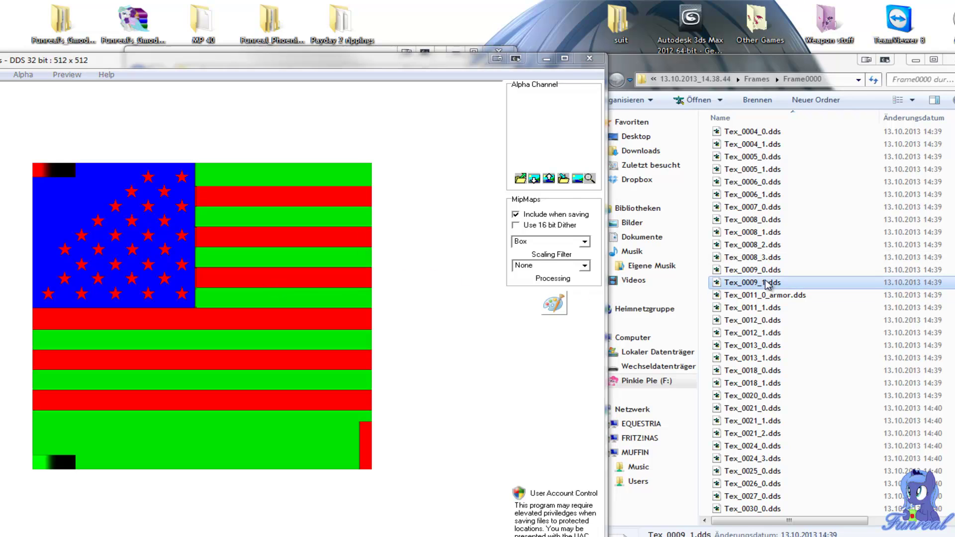
pyautogui.keyDown('shift'); pyautogui.click(769, 220); pyautogui.keyUp('shift')
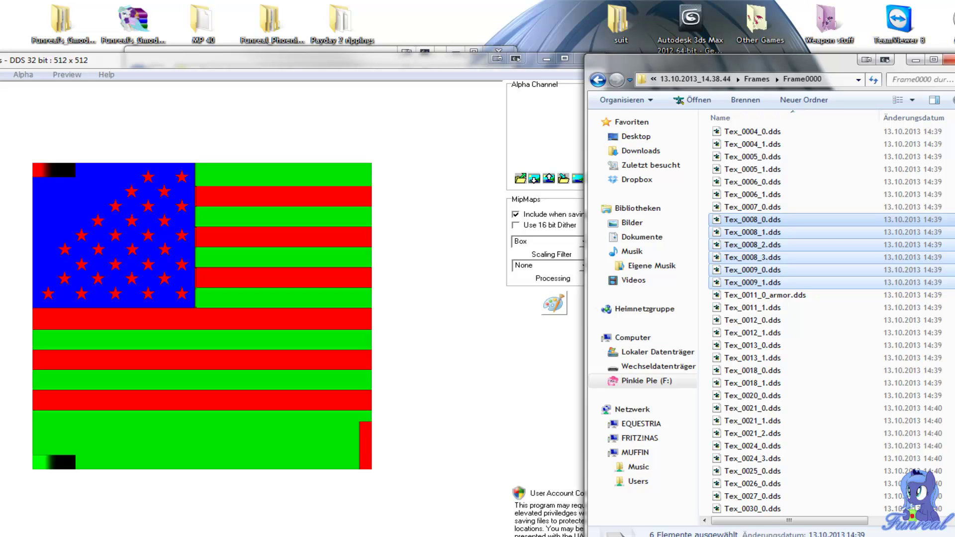
pyautogui.click(361, 536)
pyautogui.click(431, 522)
pyautogui.moveTo(751, 245); pyautogui.dragTo(373, 257)
pyautogui.moveTo(420, 508); pyautogui.dragTo(342, 510)
# - Rename Tex_0008_0–3.dds to mrsmannequinn_base, mrsmannequinn_cavity, mrsmannequinn_qubemap and mrsmannequinn_skin
pyautogui.click(320, 130)
pyautogui.click(294, 141)
pyautogui.click(292, 141)
pyautogui.write('mrsmannequinn')
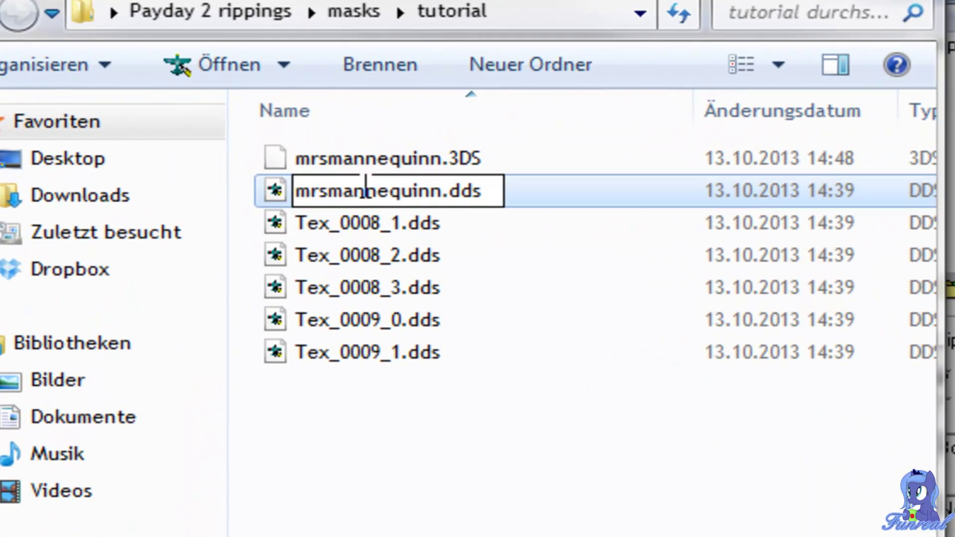
pyautogui.write('_')
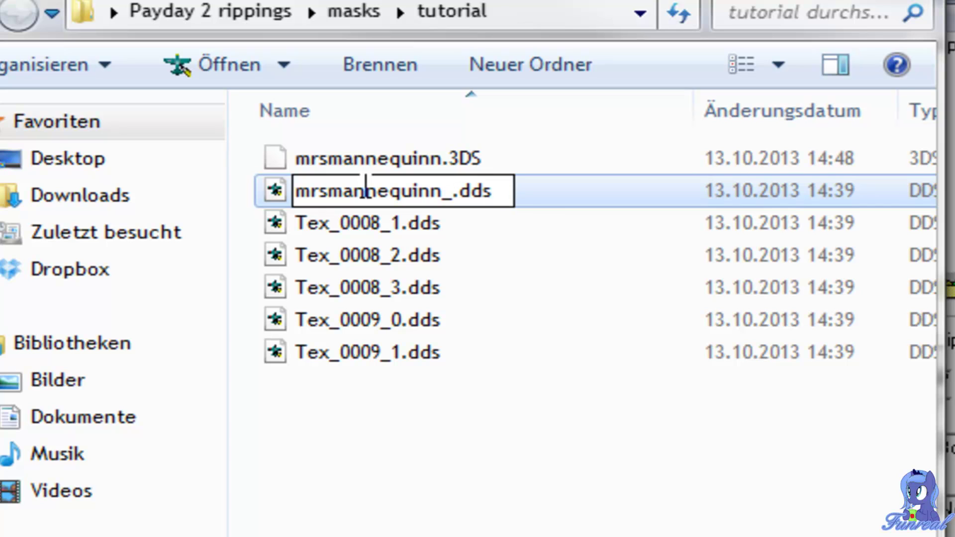
pyautogui.write('base')
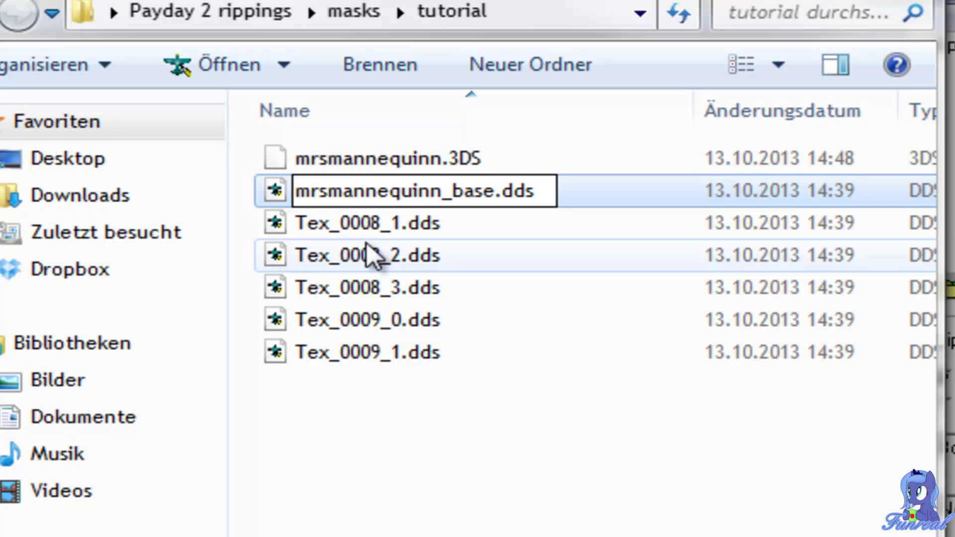
pyautogui.click(394, 225)
pyautogui.click(396, 221)
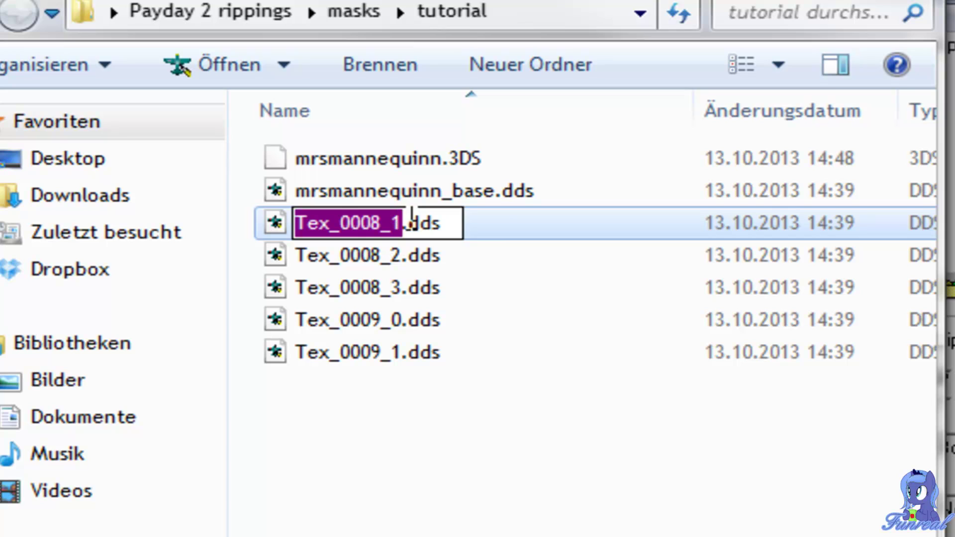
pyautogui.write('mrsmannequinn')
pyautogui.write('_cavity')
pyautogui.click(396, 258)
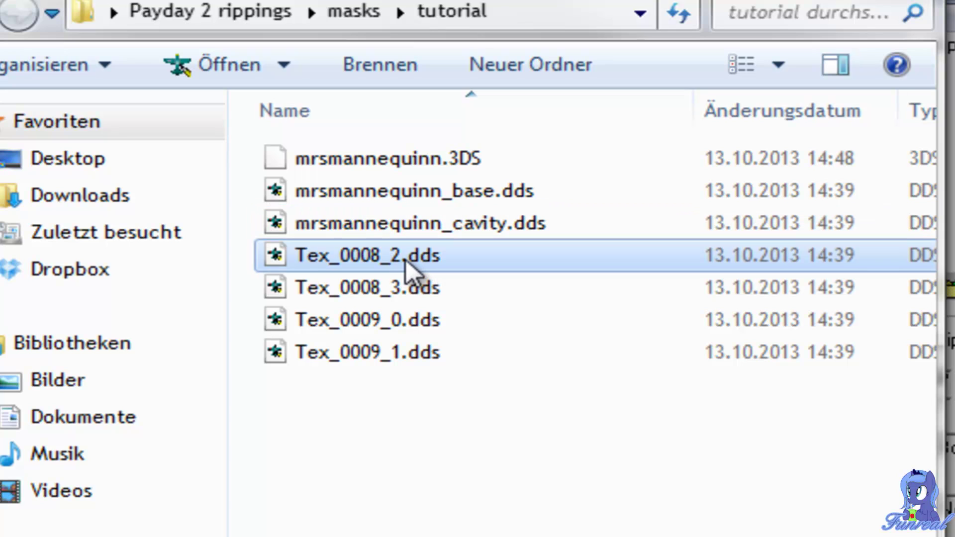
pyautogui.click(399, 257)
pyautogui.write('mrsmannequinn')
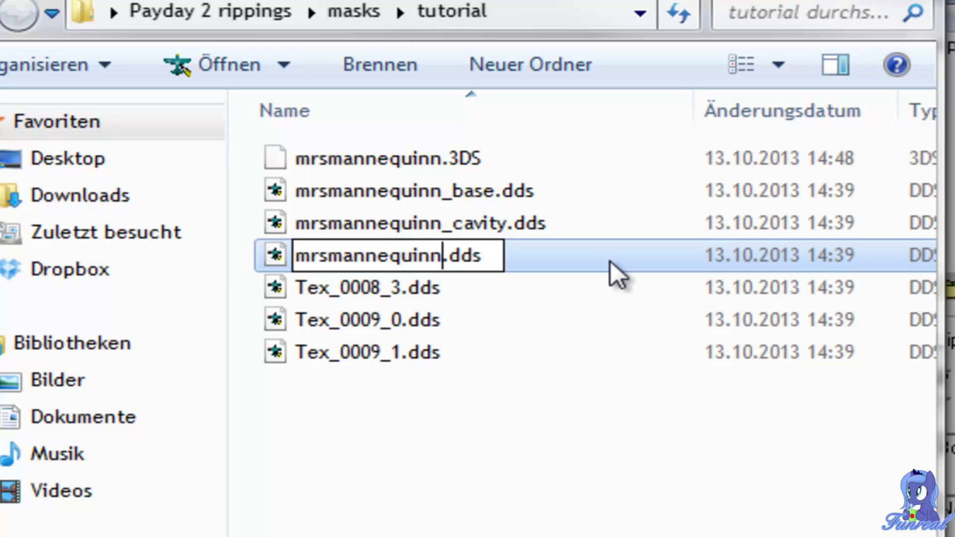
pyautogui.write('_')
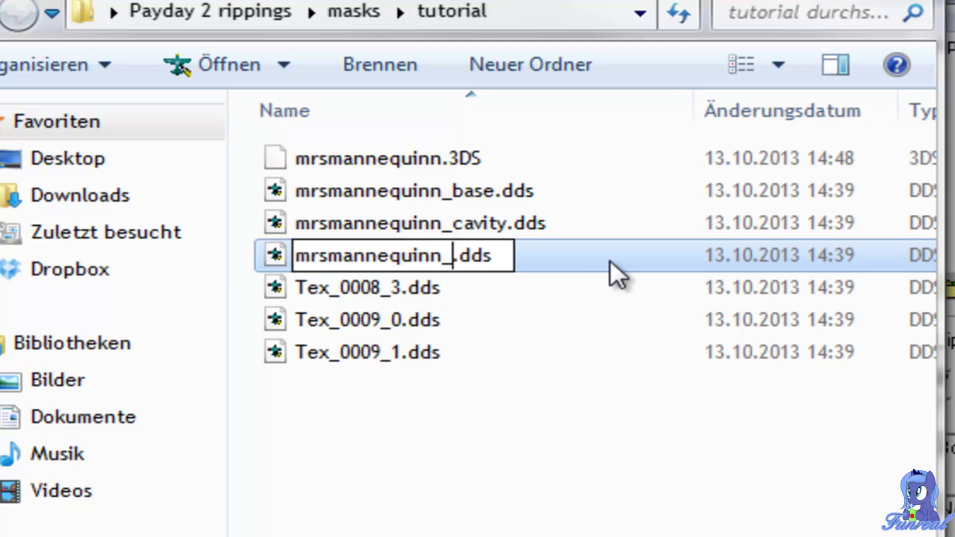
pyautogui.write('qubemap')
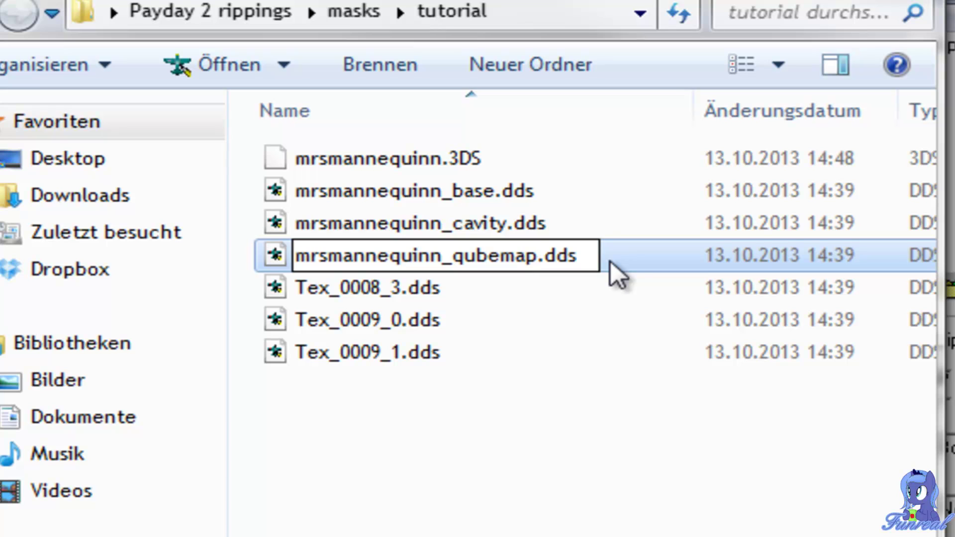
pyautogui.press('Tab')
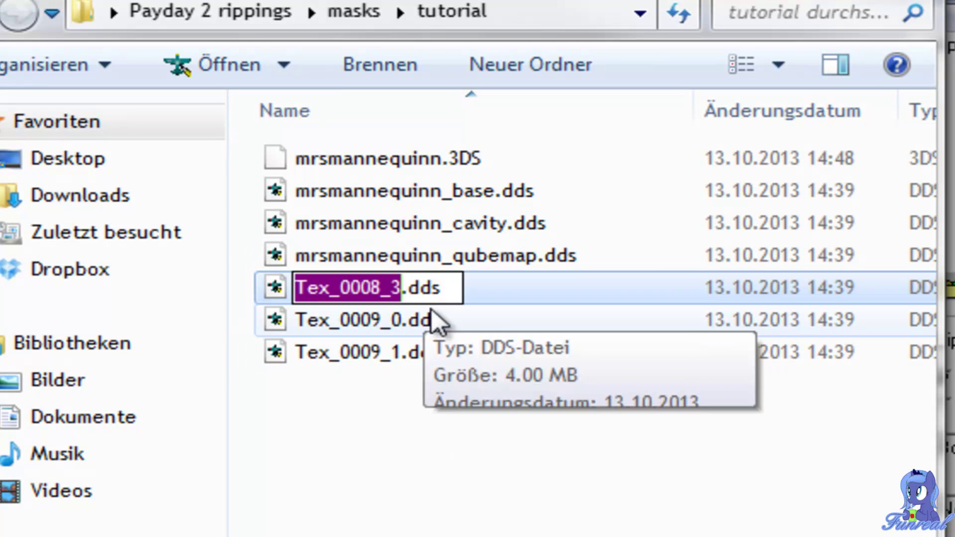
pyautogui.write('mrsmannequinn')
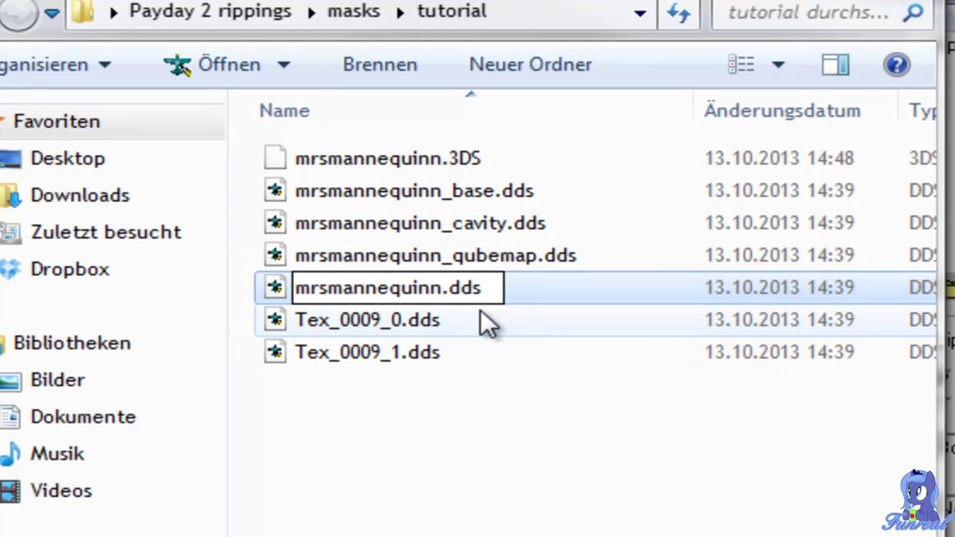
pyautogui.write('_skin')
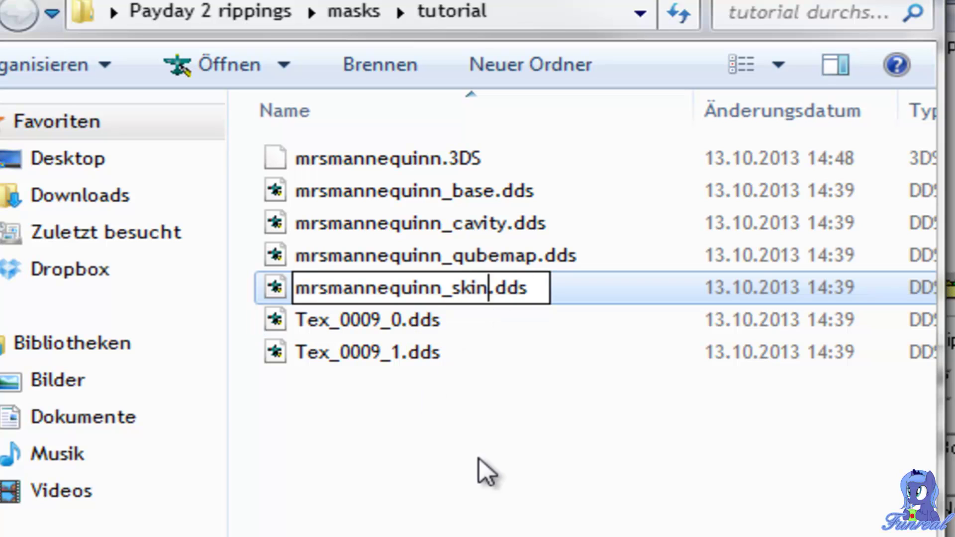
pyautogui.click(479, 458)
# - Rename Tex_0009_0.dds to inner_mask and Tex_0009_1.dds to inner_mask_cavity
pyautogui.click(390, 328)
pyautogui.click(390, 329)
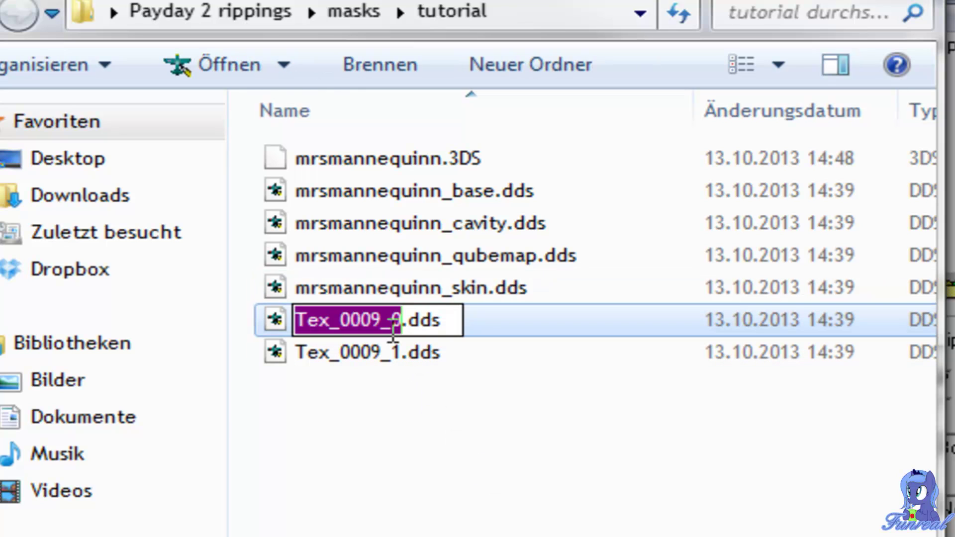
pyautogui.write('inner_mask')
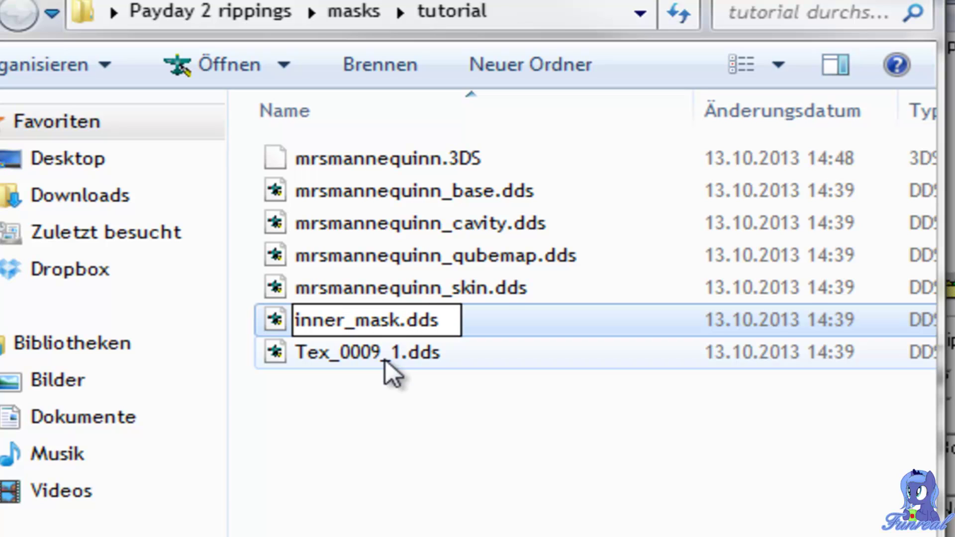
pyautogui.click(376, 351)
pyautogui.click(375, 351)
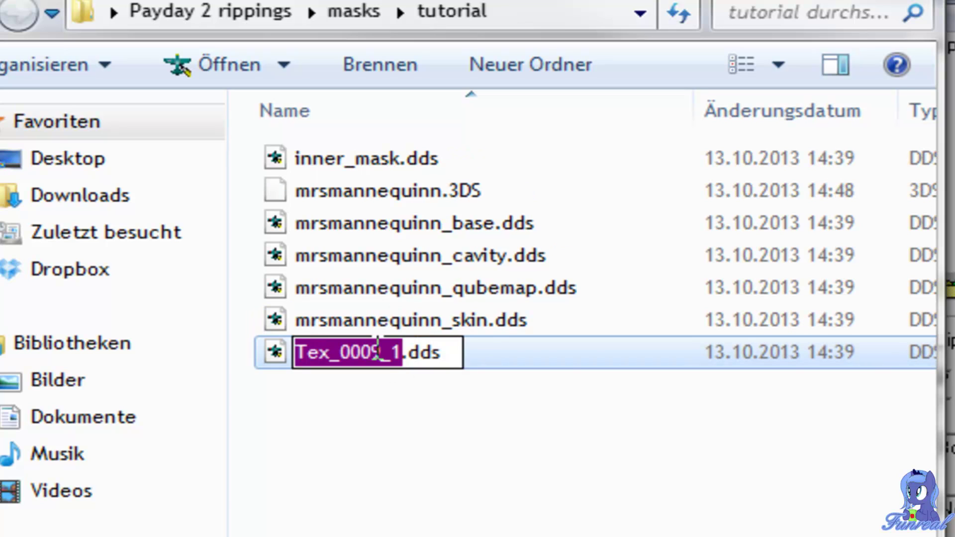
pyautogui.write('inneer')
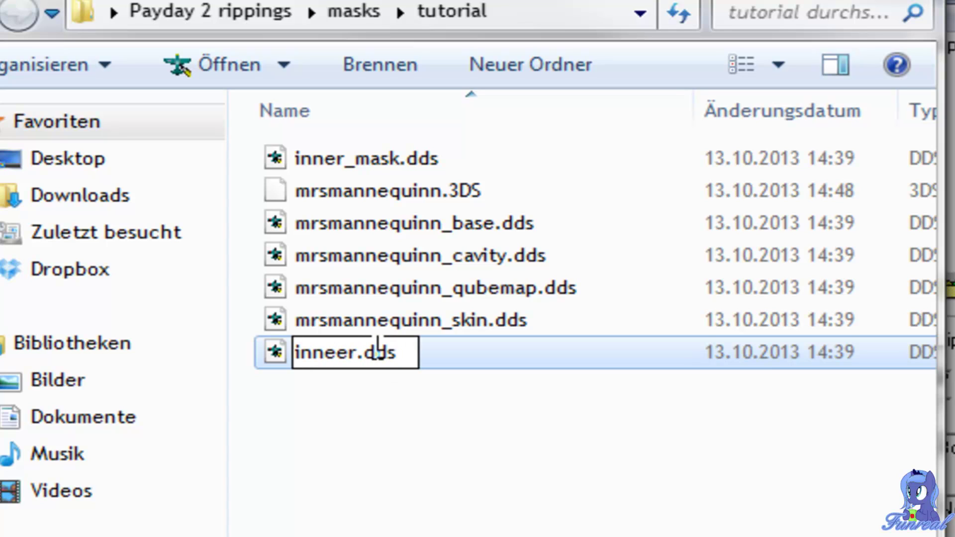
pyautogui.press('BackSpace')
pyautogui.press('BackSpace')
pyautogui.write('r_mas')
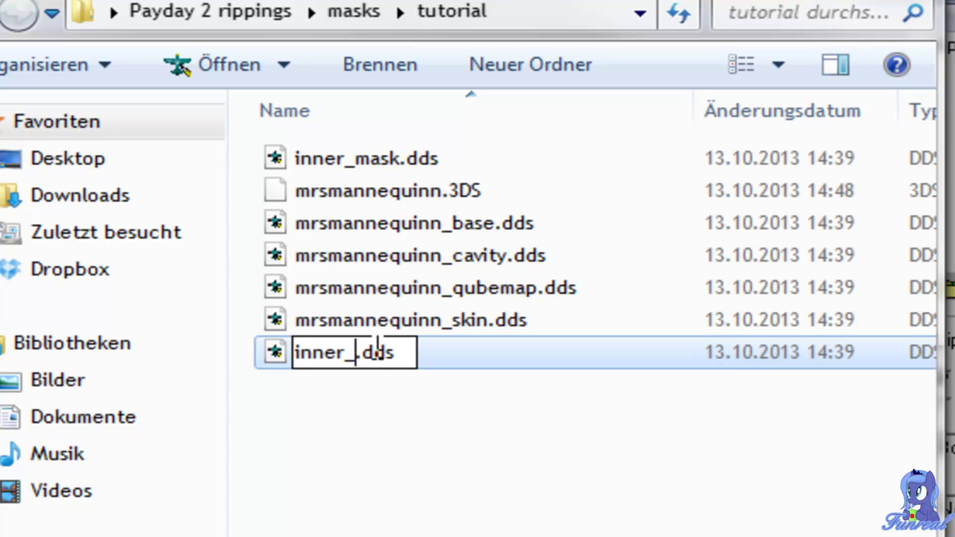
pyautogui.write('k_cavity')
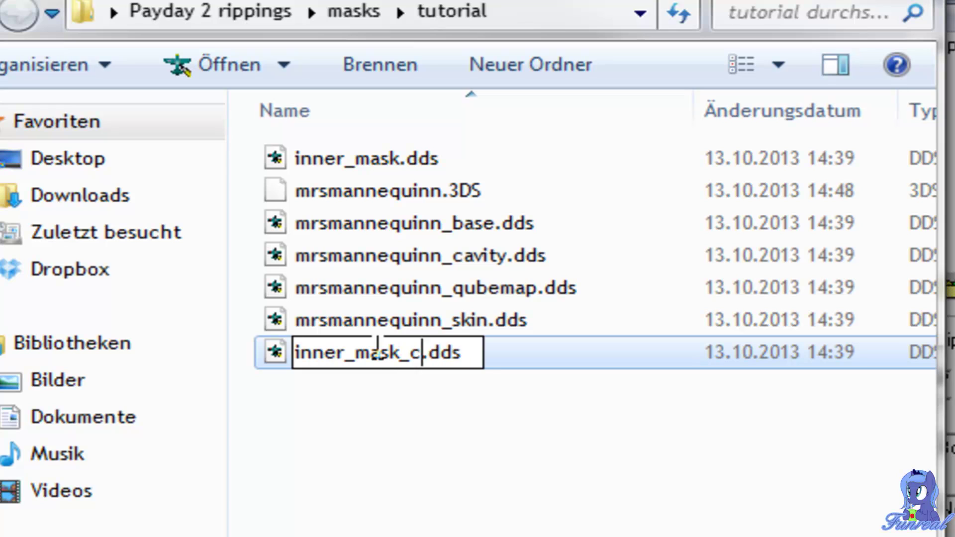
pyautogui.press('Return')
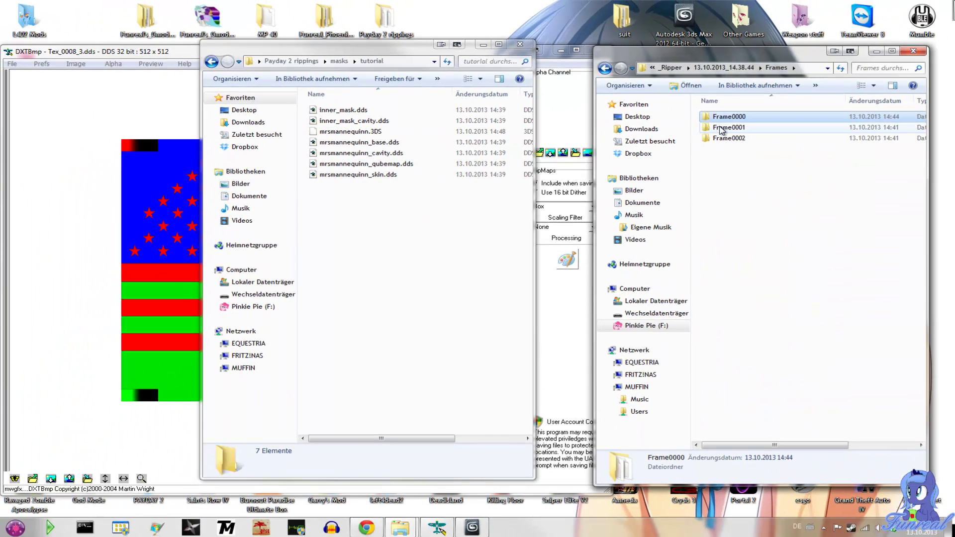
# - Preview Tex_0012_0.dds and Tex_0008_0.dds from Frame0001 in DXTBmp, then return to 3ds Max
pyautogui.doubleClick(722, 130)
pyautogui.click(721, 128)
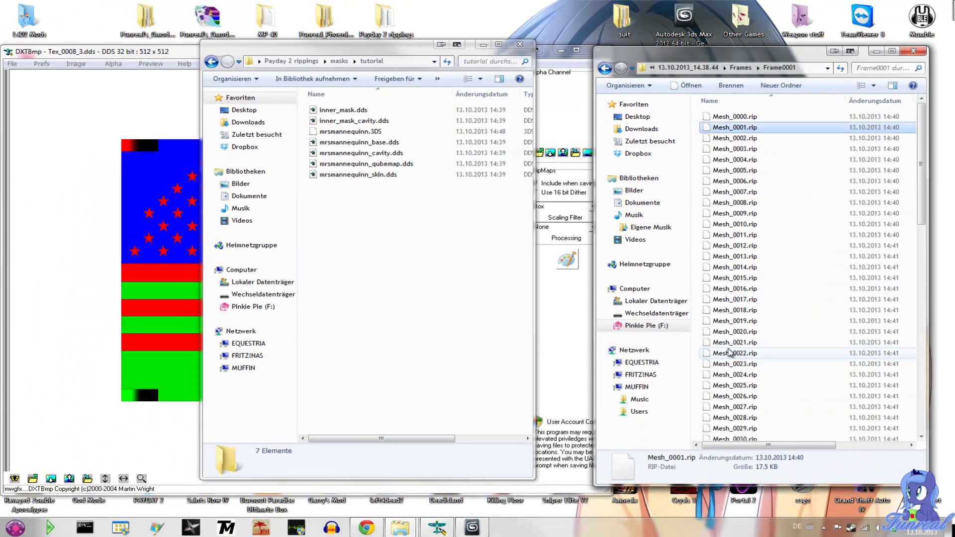
pyautogui.scroll(-3, 730, 353)
pyautogui.moveTo(731, 274); pyautogui.dragTo(140, 271)
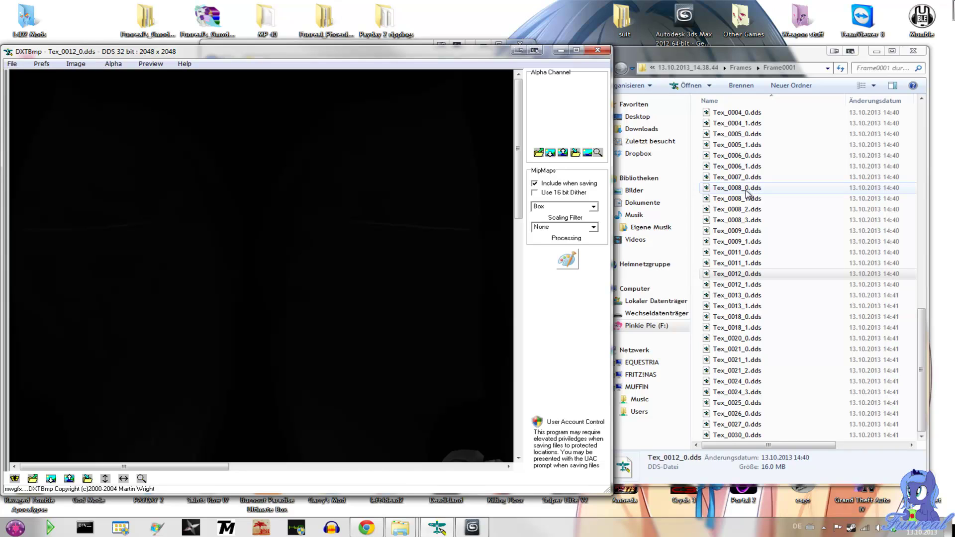
pyautogui.moveTo(749, 191); pyautogui.dragTo(404, 222)
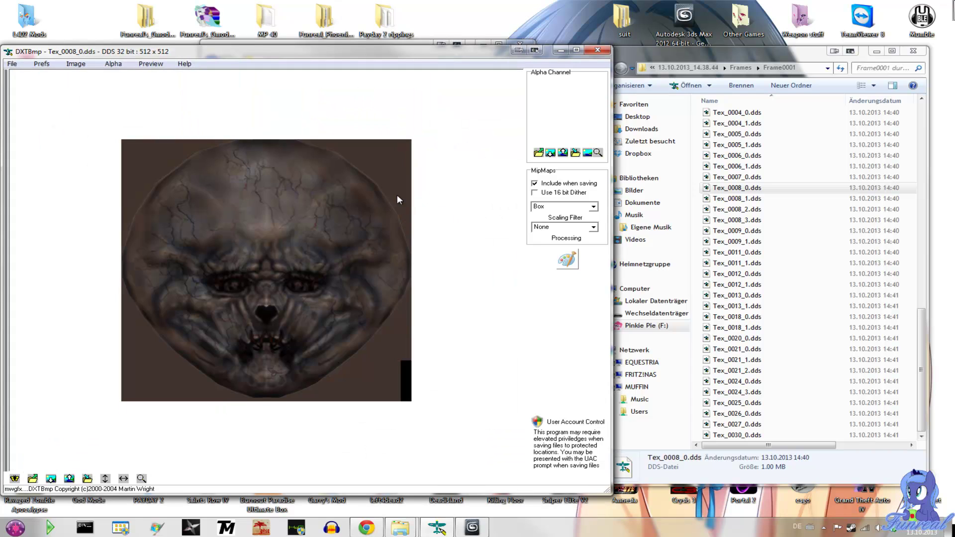
pyautogui.click(471, 528)
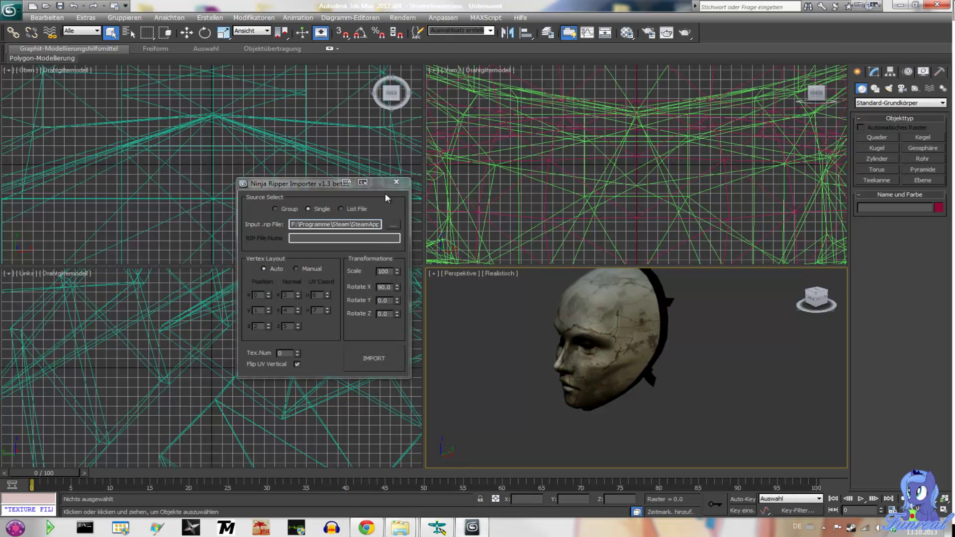
# - Import Mesh_0008, Mesh_0009 and Mesh_0010.rip from Frame0001 with the Ninja Ripper Importer
pyautogui.click(642, 320)
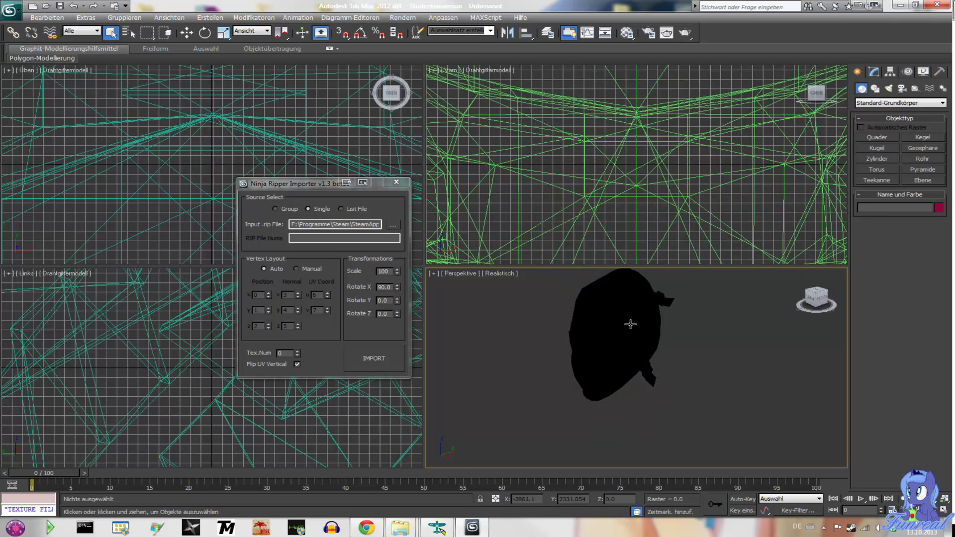
pyautogui.click(393, 225)
pyautogui.click(401, 226)
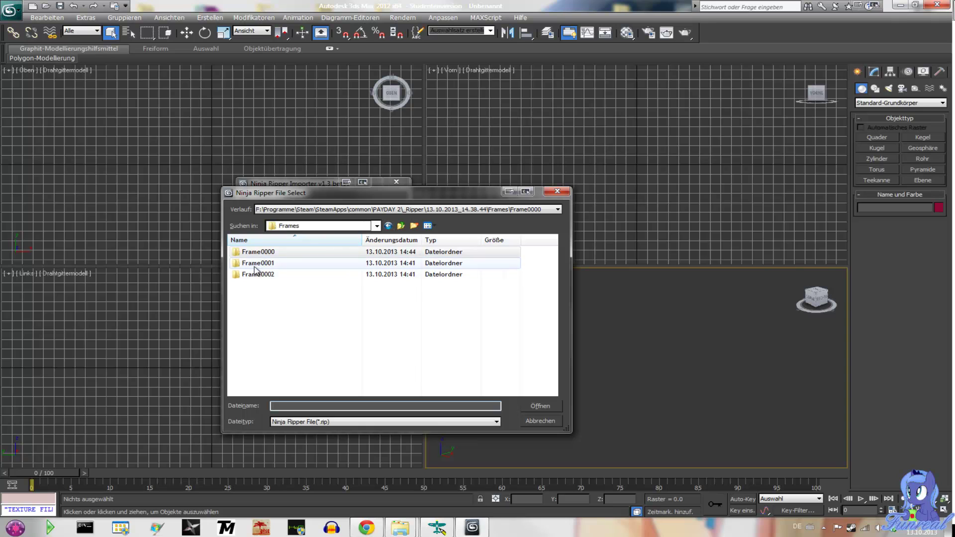
pyautogui.doubleClick(263, 264)
pyautogui.doubleClick(311, 342)
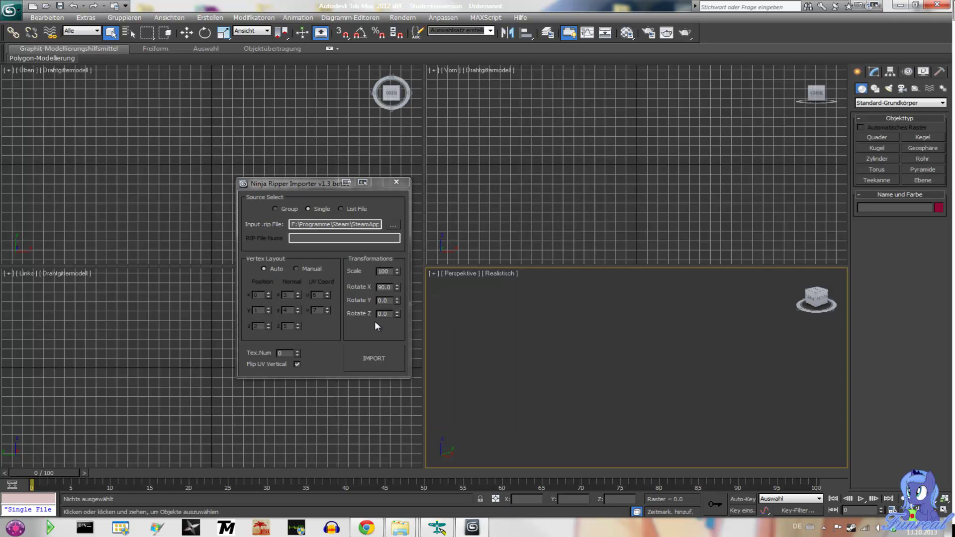
pyautogui.click(393, 225)
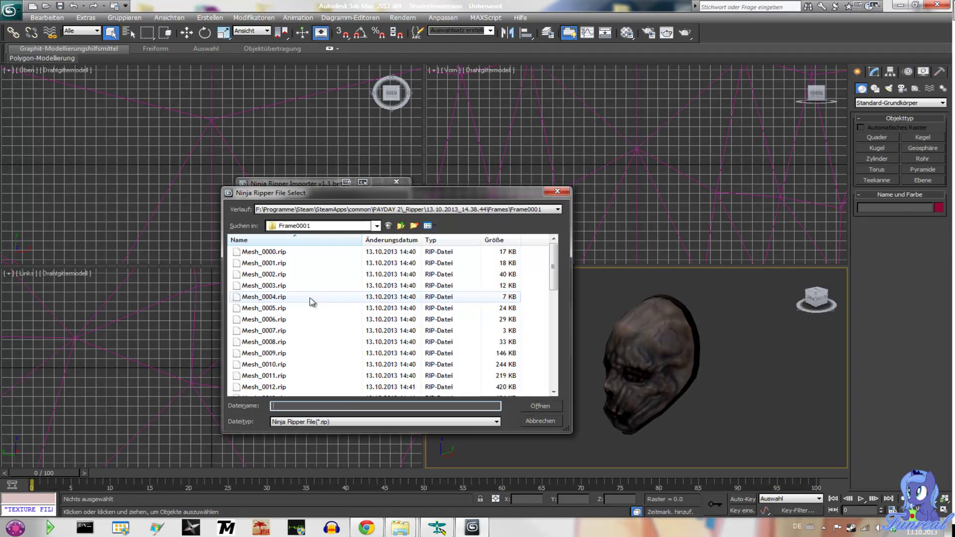
pyautogui.doubleClick(273, 354)
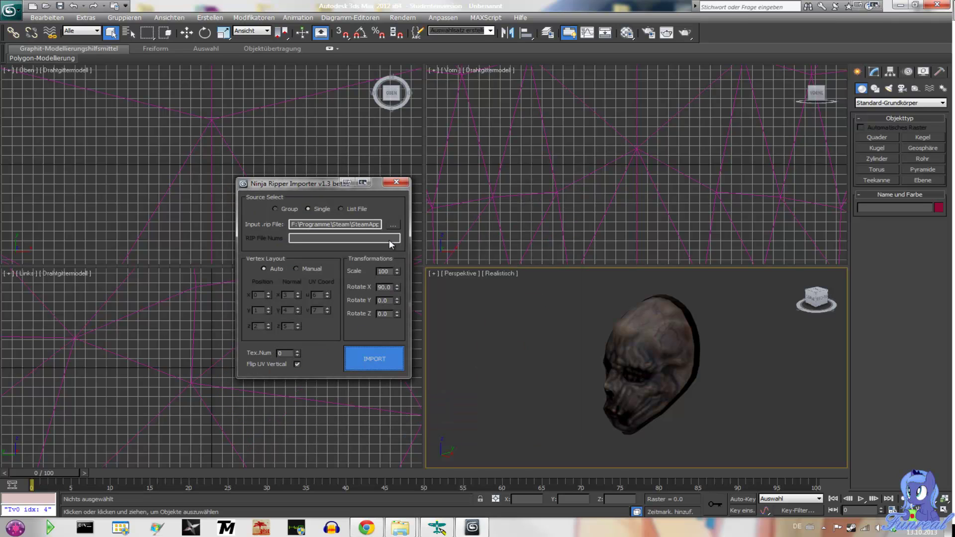
pyautogui.click(393, 224)
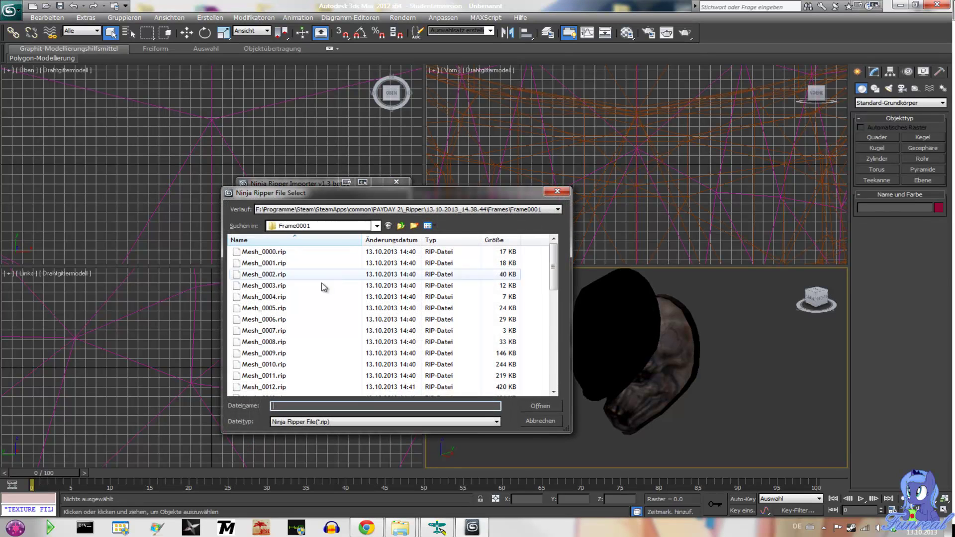
pyautogui.doubleClick(276, 365)
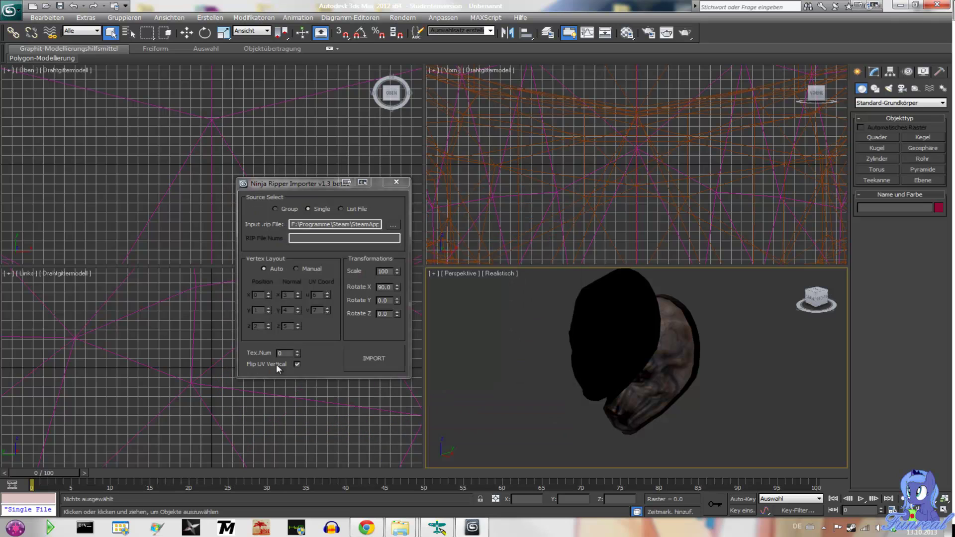
pyautogui.click(368, 363)
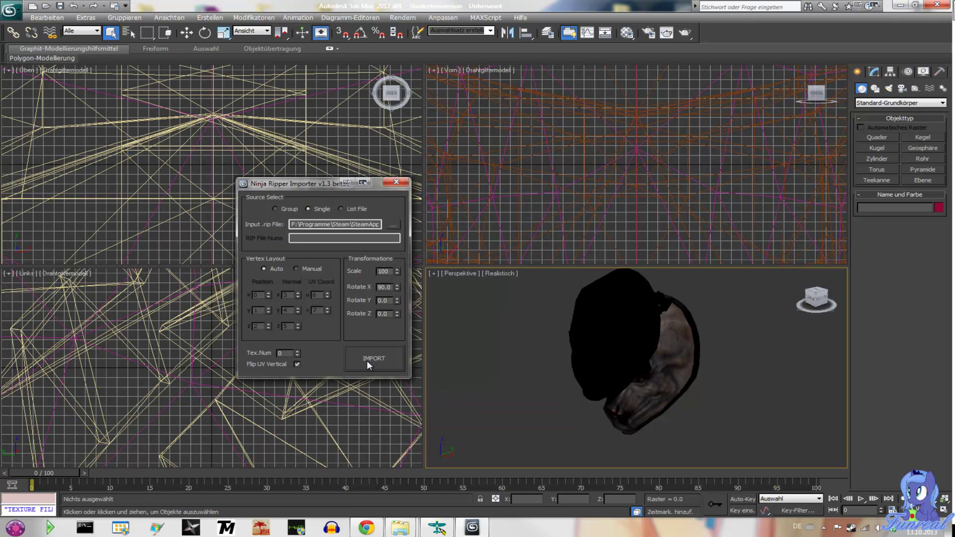
# - Inspect the imported skull meshes, close the importer, and set Mesh_0008 to Move mode
pyautogui.click(669, 358)
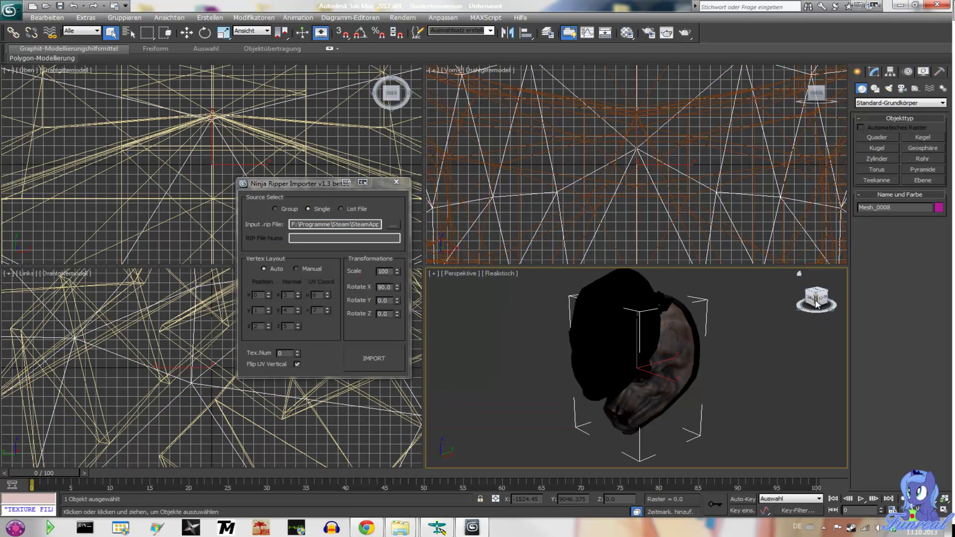
pyautogui.moveTo(818, 301); pyautogui.dragTo(779, 293)
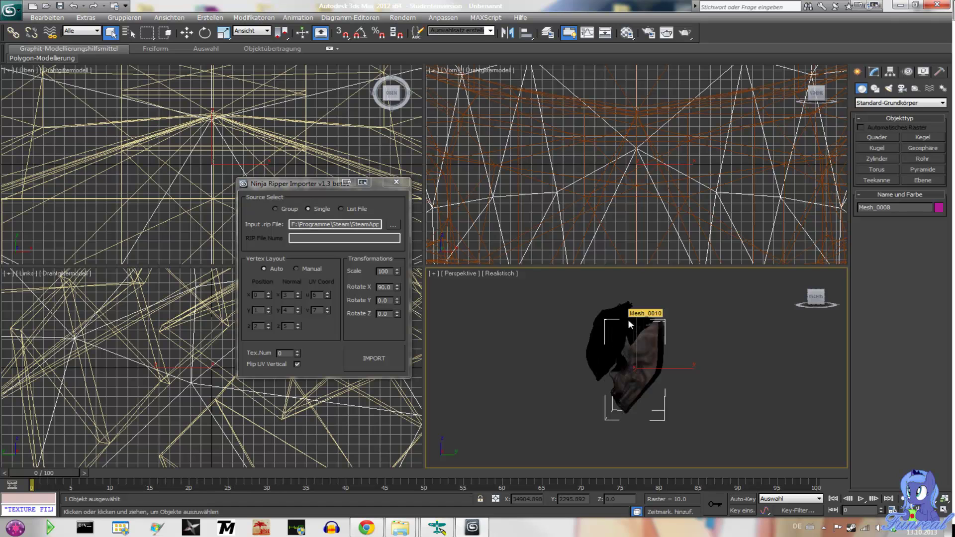
pyautogui.click(634, 191)
pyautogui.press('z')
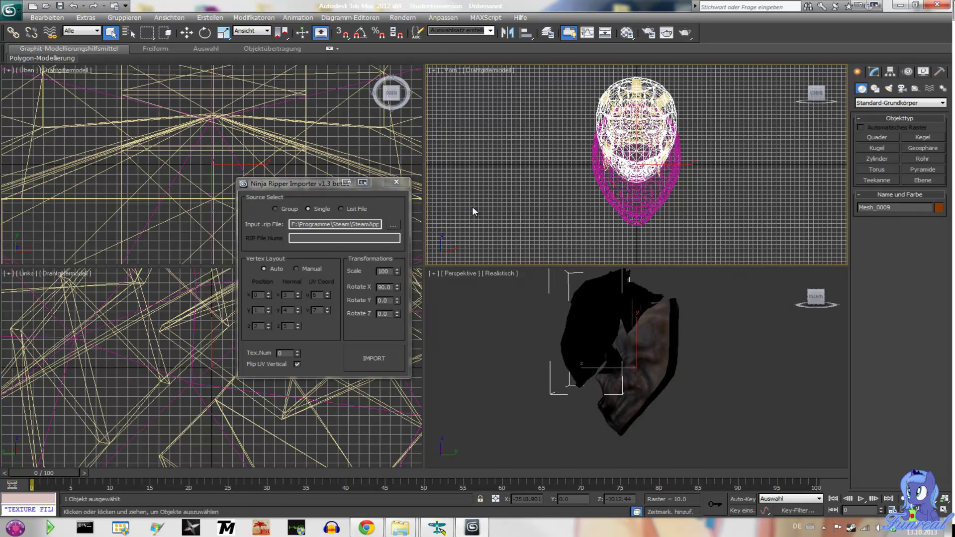
pyautogui.click(396, 182)
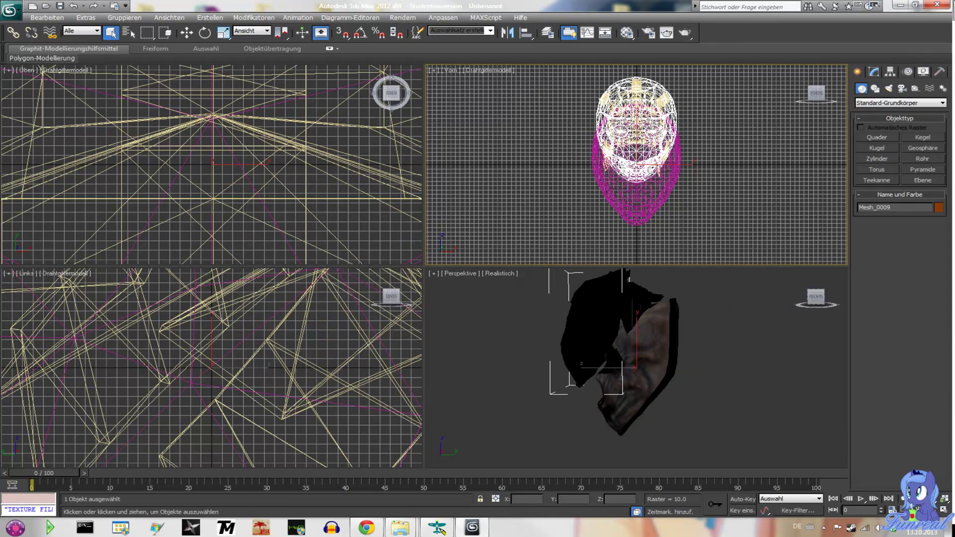
pyautogui.click(650, 353)
pyautogui.rightClick(671, 344)
pyautogui.click(679, 358)
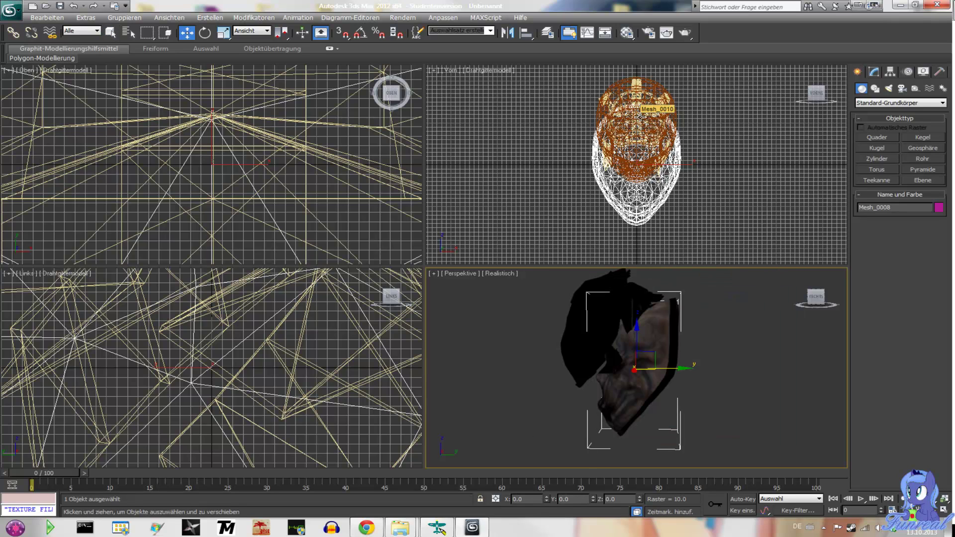
pyautogui.click(201, 349)
pyautogui.scroll(-10, 202, 348)
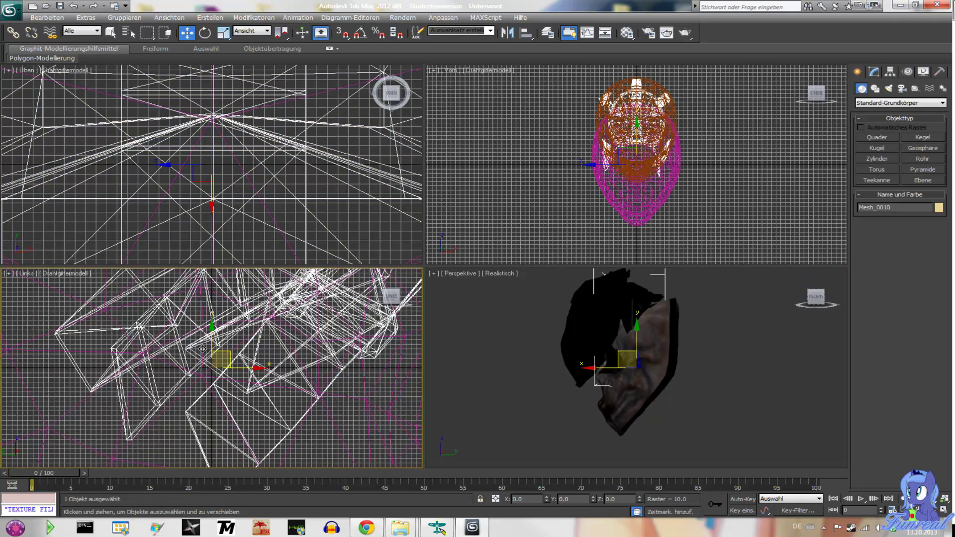
pyautogui.scroll(-4, 203, 349)
pyautogui.scroll(4, 202, 349)
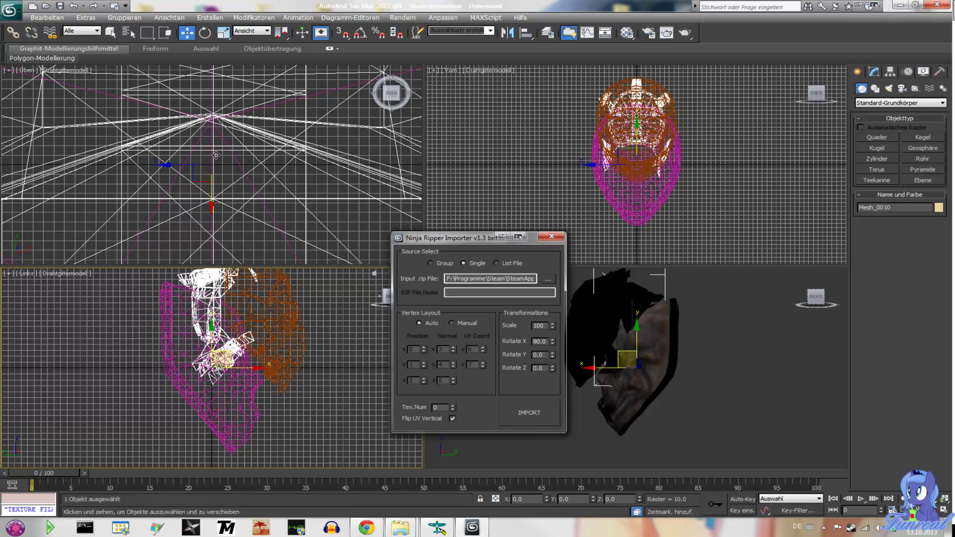
# - Move the Ninja Ripper Importer window left beside the skull mask meshes
pyautogui.moveTo(448, 241); pyautogui.dragTo(369, 233)
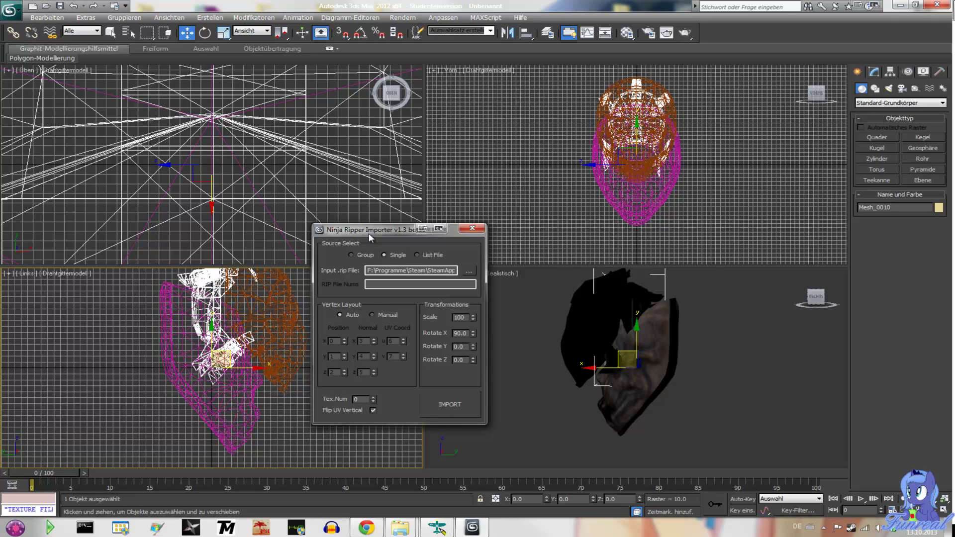
# - Minimize 3ds Max and DXTBmp and show the bare Windows desktop
pyautogui.click(913, 4)
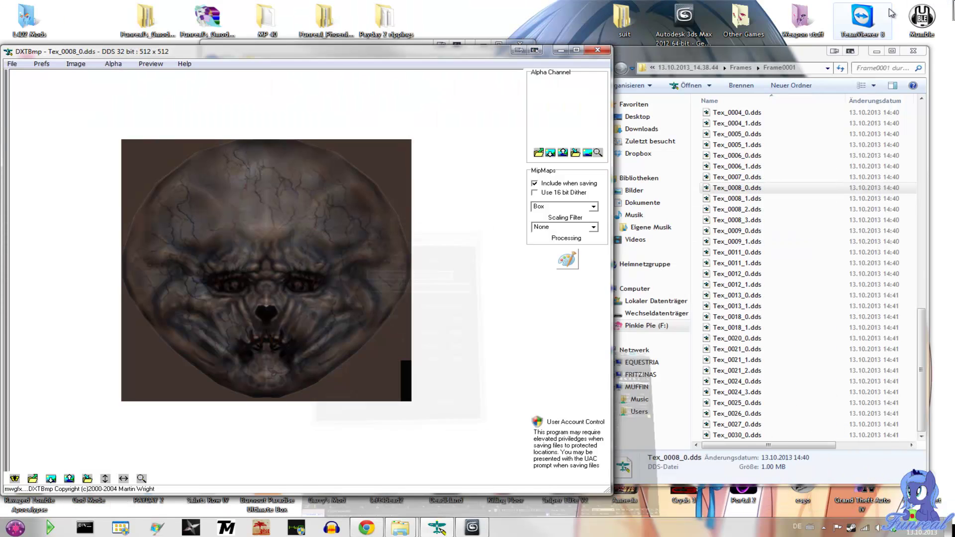
pyautogui.click(561, 50)
pyautogui.click(950, 531)
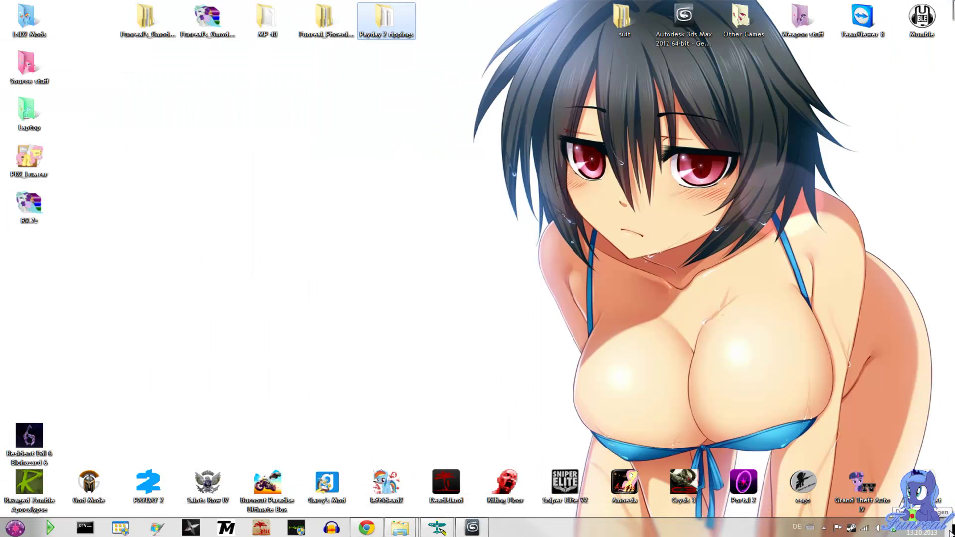